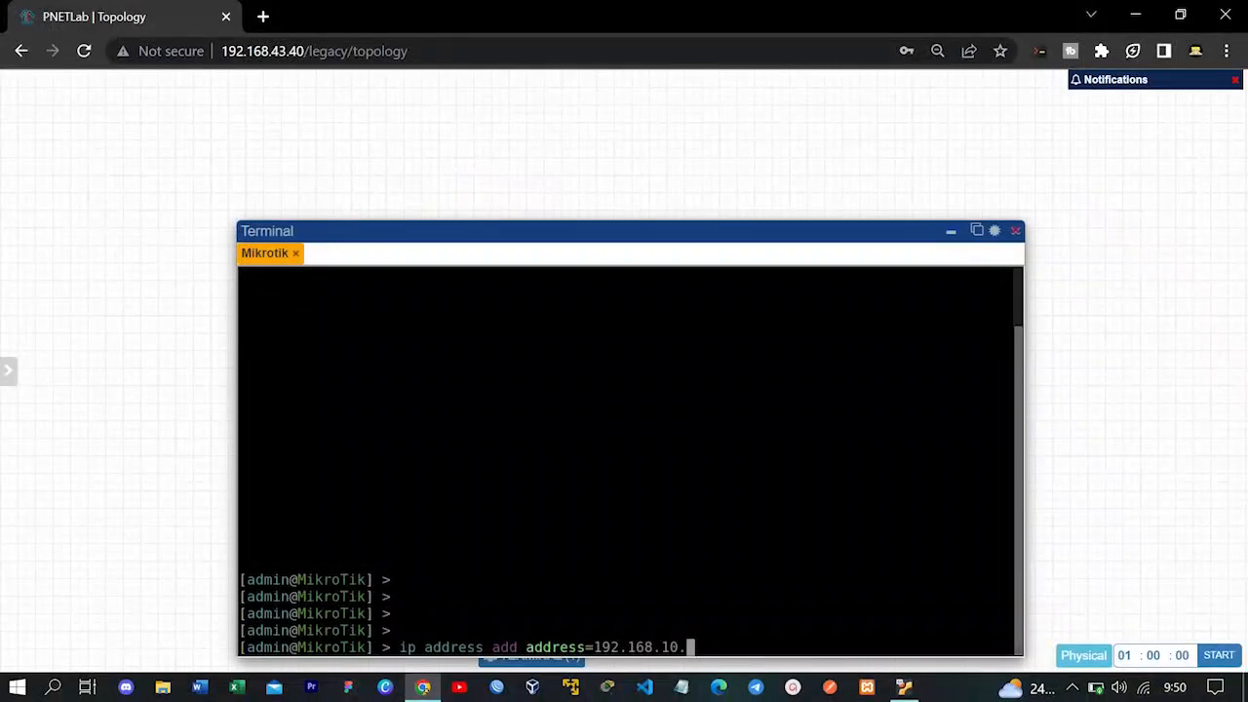
Assign the address 192.168.10.1/24 to interface ether3 on the Mikrotik router
{"action": "type", "text": "0.0"}
{"action": "key", "text": "BackSpace"}
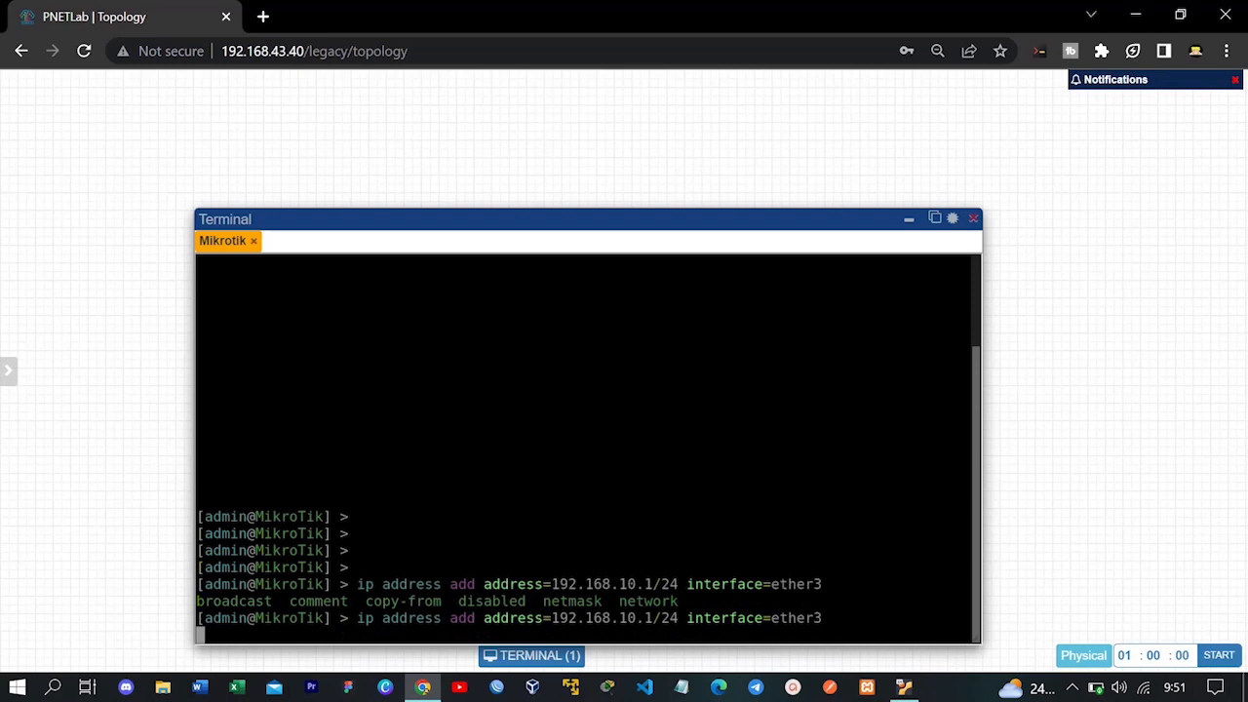
{"action": "key", "text": "Return"}
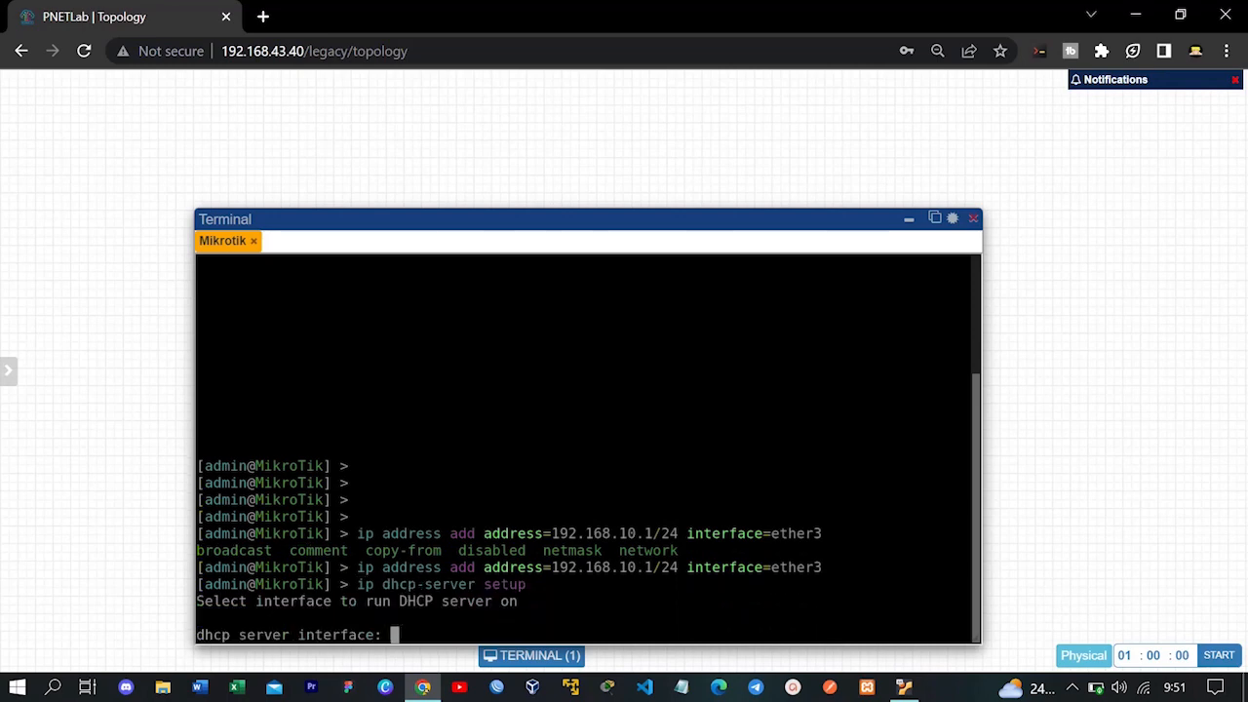
In the router's DHCP server setup, choose interface ether3 and accept the address space 192.168.10.0/24
{"action": "type", "text": "ether3"}
{"action": "key", "text": "Return"}
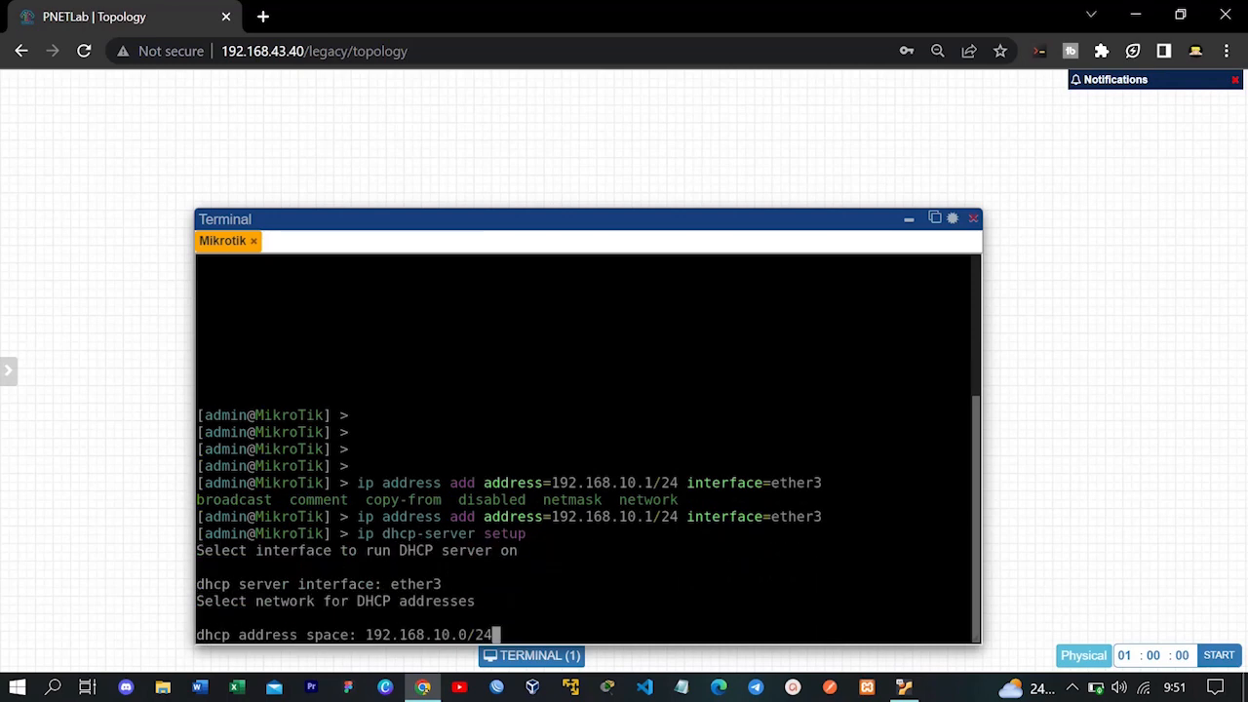
{"action": "key", "text": "Return"}
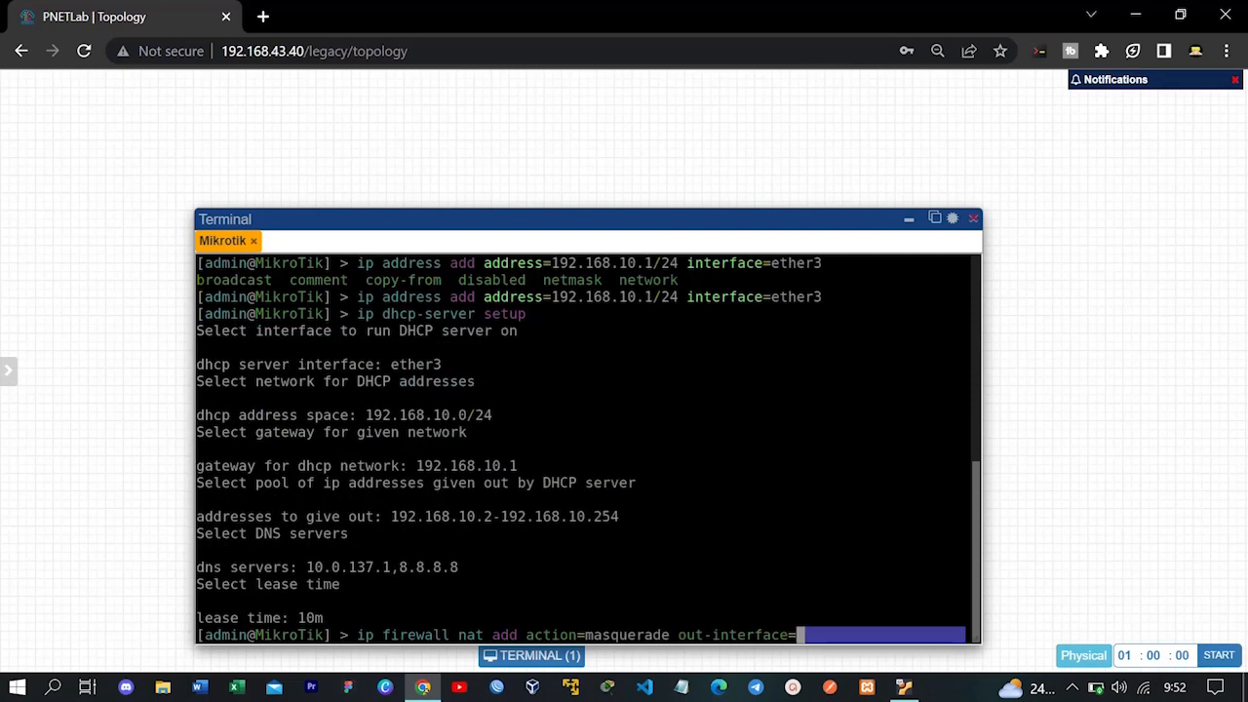
Add a firewall NAT rule on the Mikrotik router with action masquerade, out-interface ether1 and chain srcnat
{"action": "type", "text": "et"}
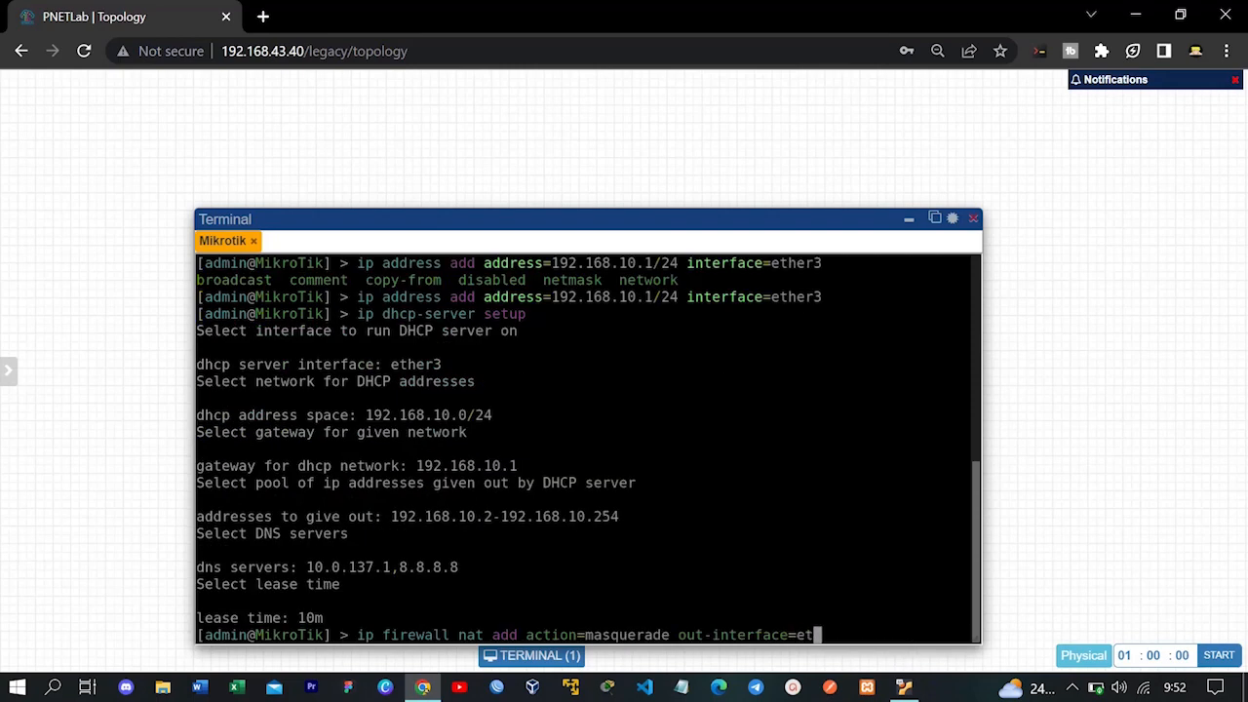
{"action": "type", "text": "her1"}
{"action": "key", "text": "Tab"}
{"action": "key", "text": "Tab"}
{"action": "type", "text": "chain=srcnat"}
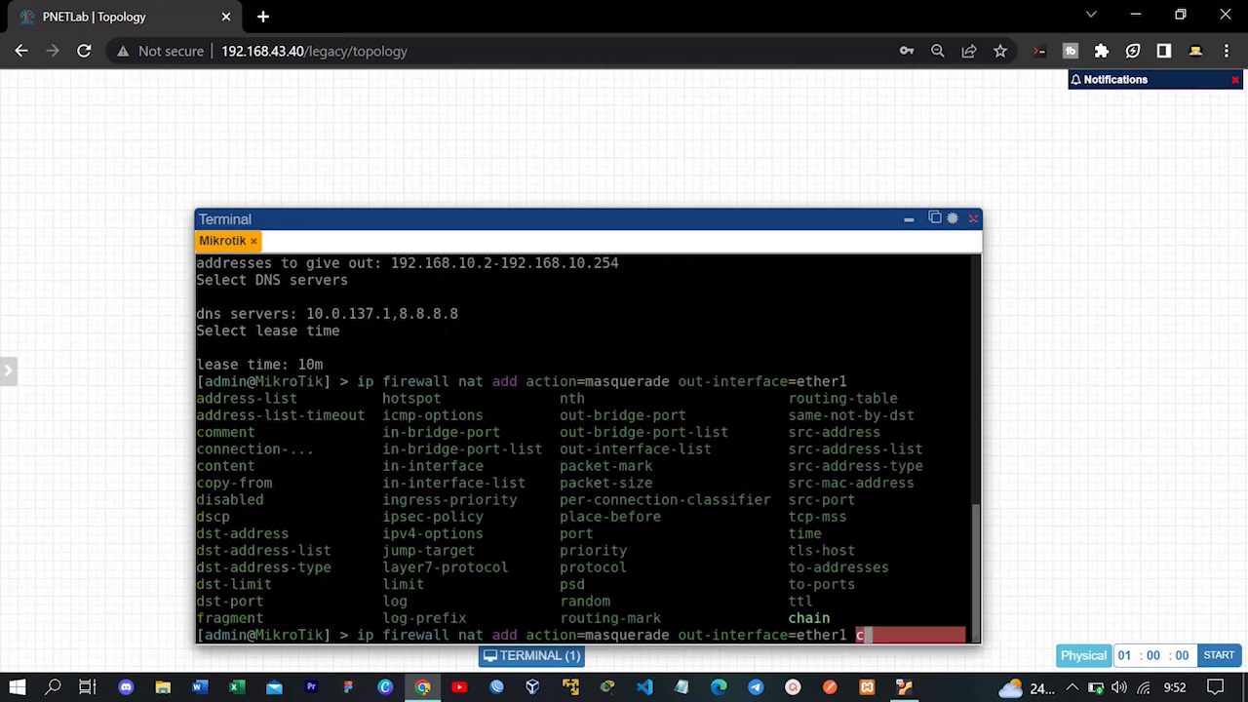
{"action": "key", "text": "Return"}
Print the Mikrotik router's IP routing table
{"action": "type", "text": "ip route print"}
{"action": "key", "text": "Return"}
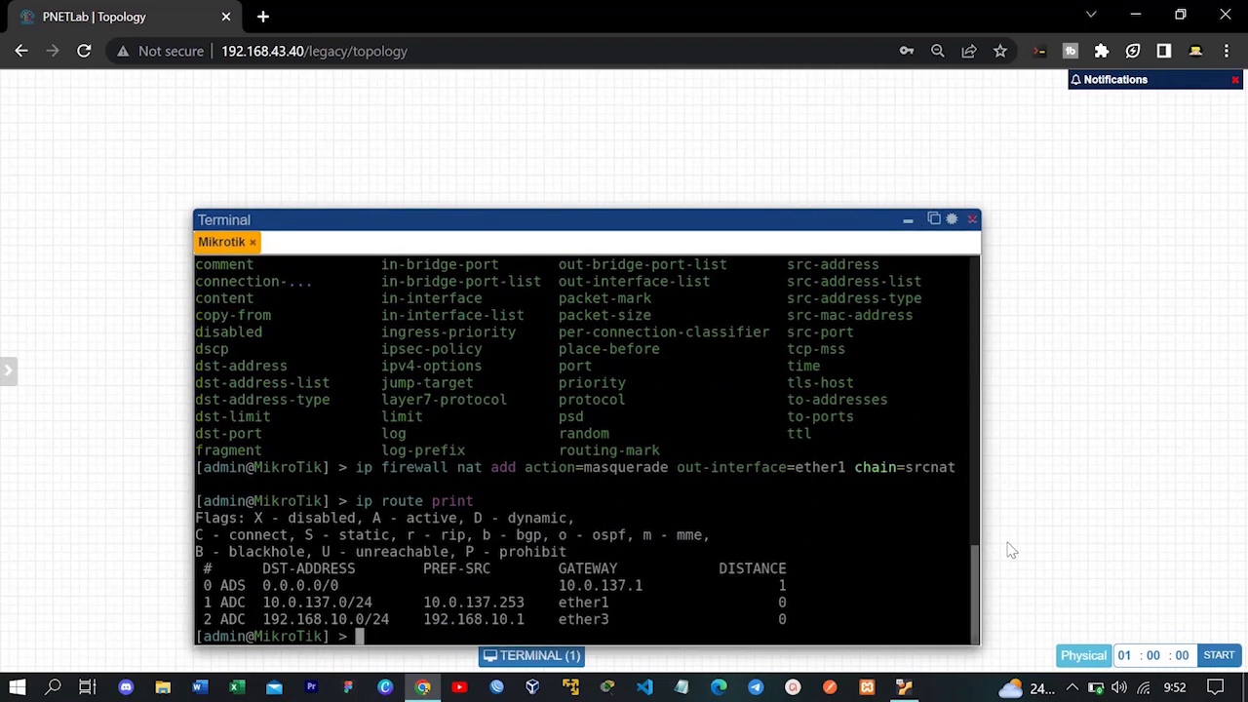
Return to the topology and connect the laptop admin node to the Mikrotik switch's eth4 port
{"action": "left_click", "coordinate": [909, 224]}
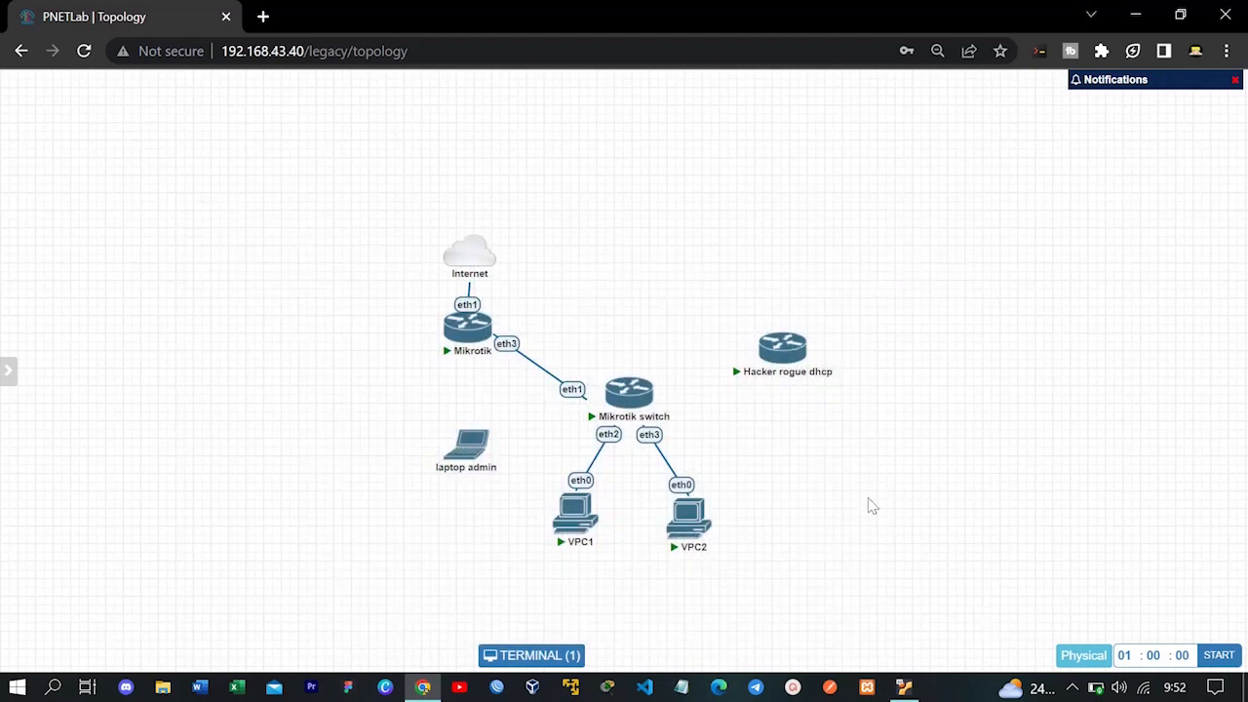
{"action": "mouse_move", "coordinate": [476, 461]}
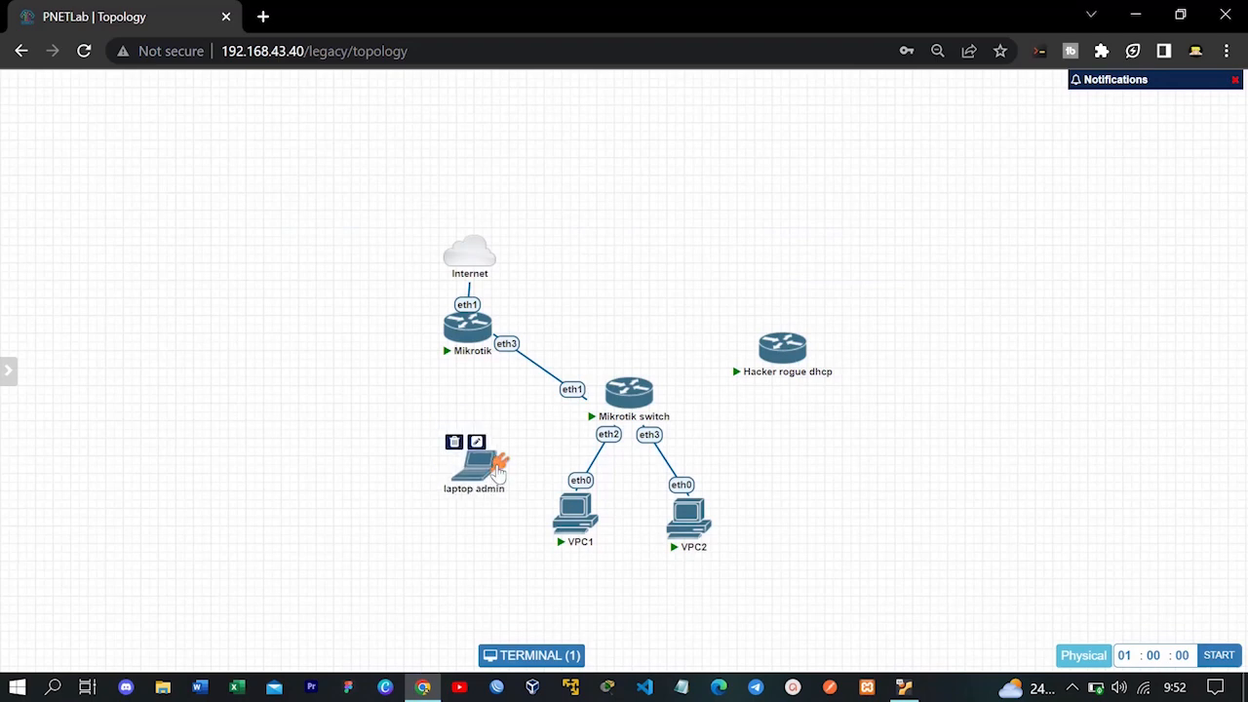
{"action": "left_click_drag", "start_coordinate": [495, 466], "coordinate": [619, 390]}
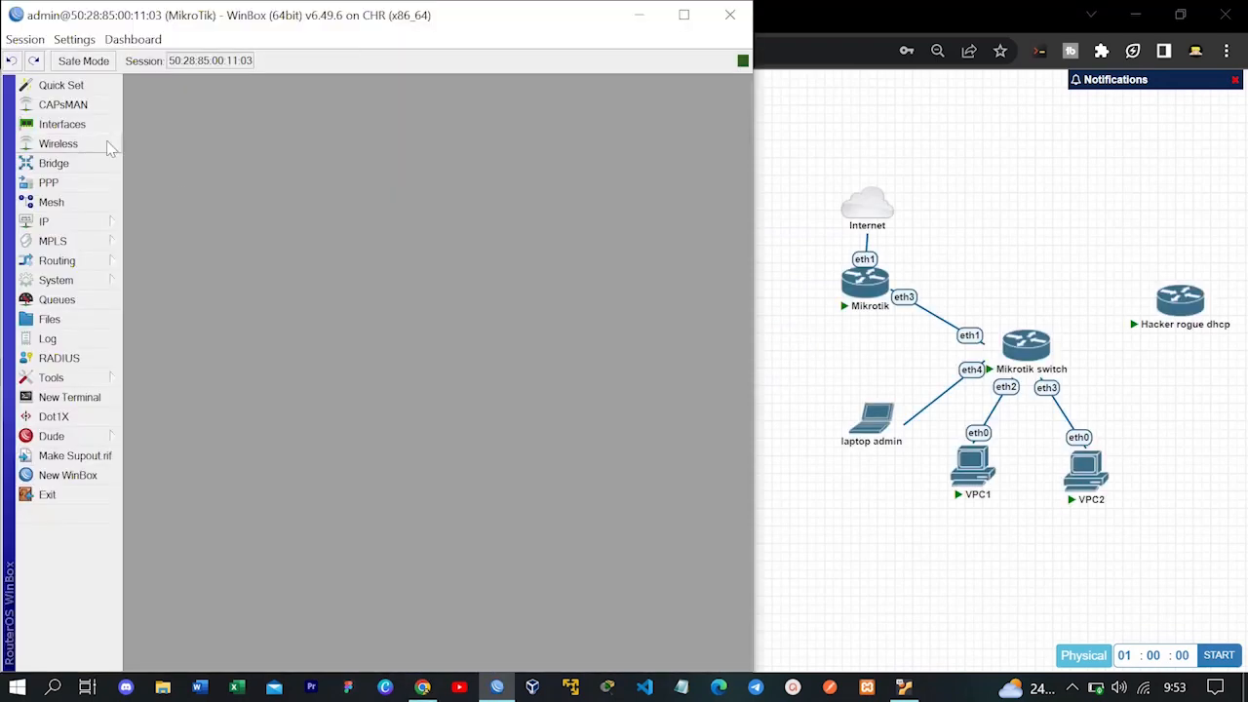
In WinBox, create a new bridge named bridge1 on the Mikrotik switch
{"action": "left_click", "coordinate": [50, 163]}
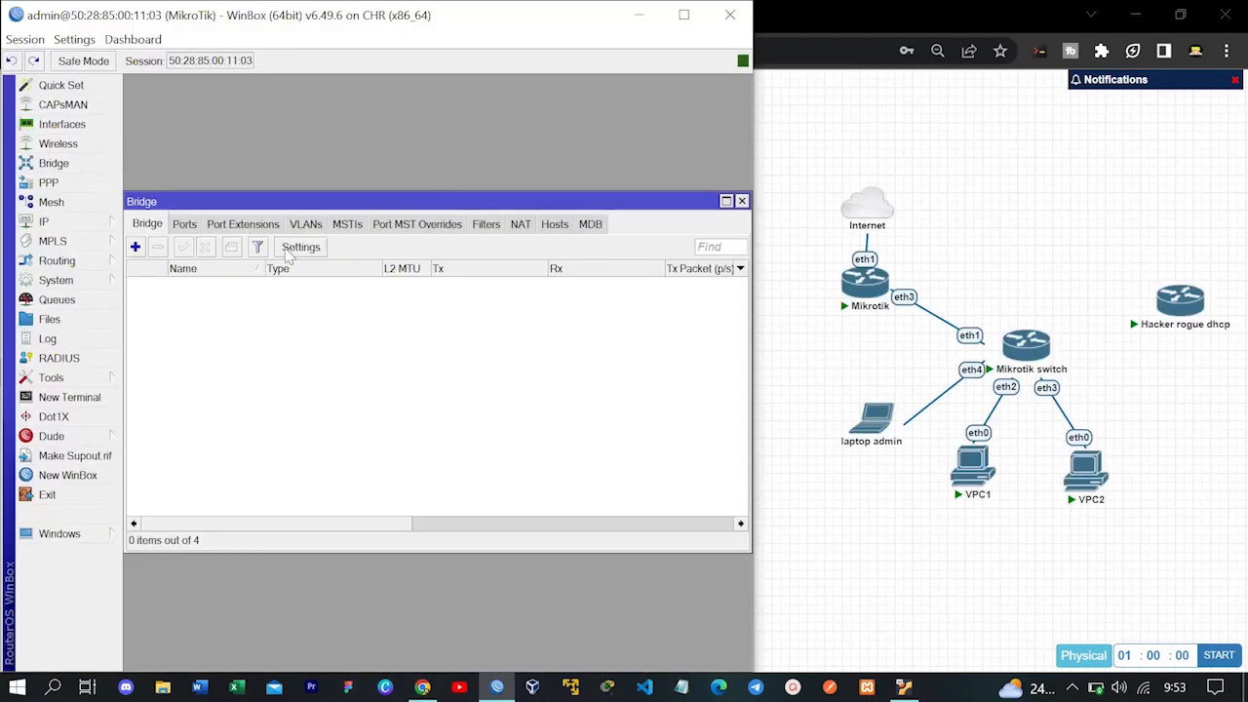
{"action": "left_click", "coordinate": [134, 246]}
{"action": "left_click", "coordinate": [591, 215]}
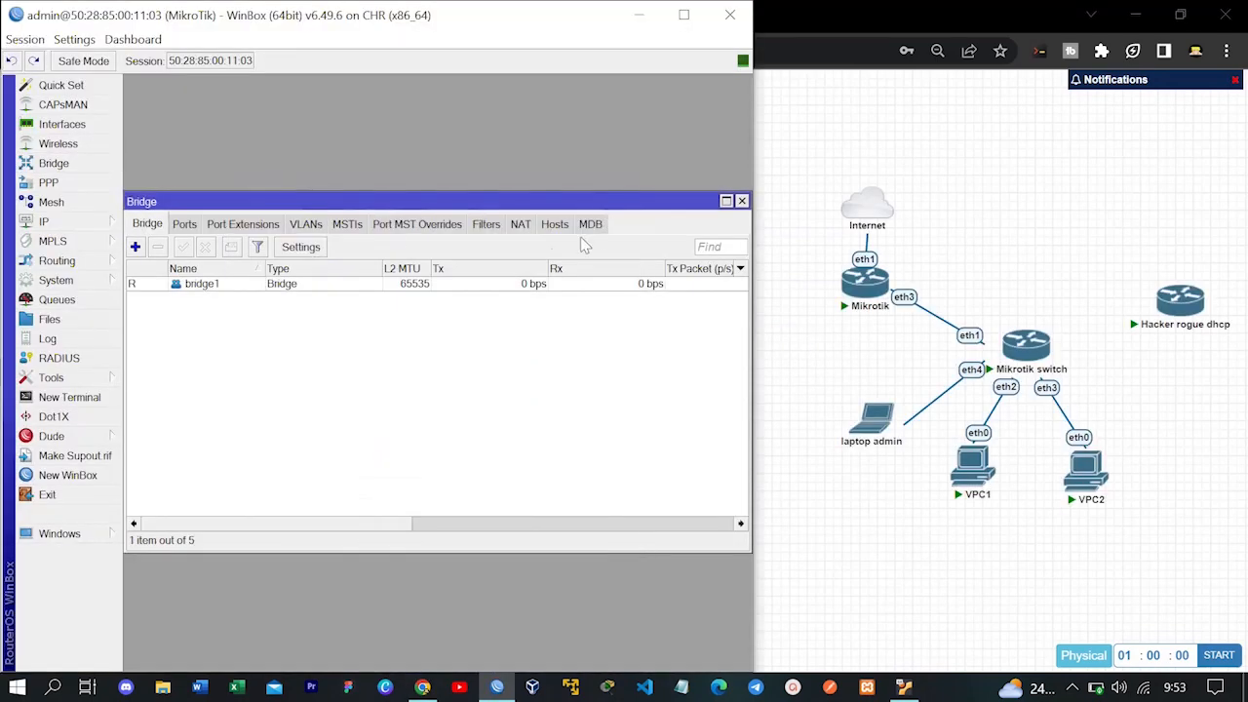
Add a bridge port that assigns all interfaces to bridge1
{"action": "left_click", "coordinate": [188, 226]}
{"action": "left_click", "coordinate": [135, 250]}
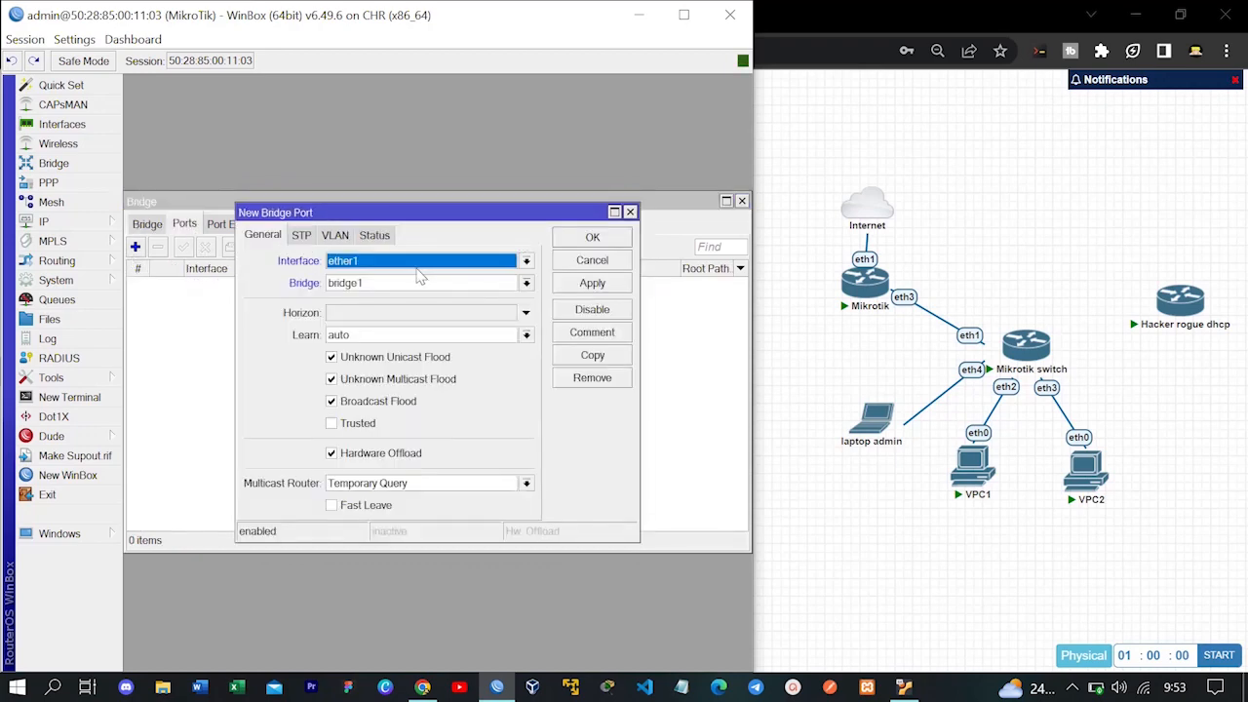
{"action": "left_click", "coordinate": [471, 262]}
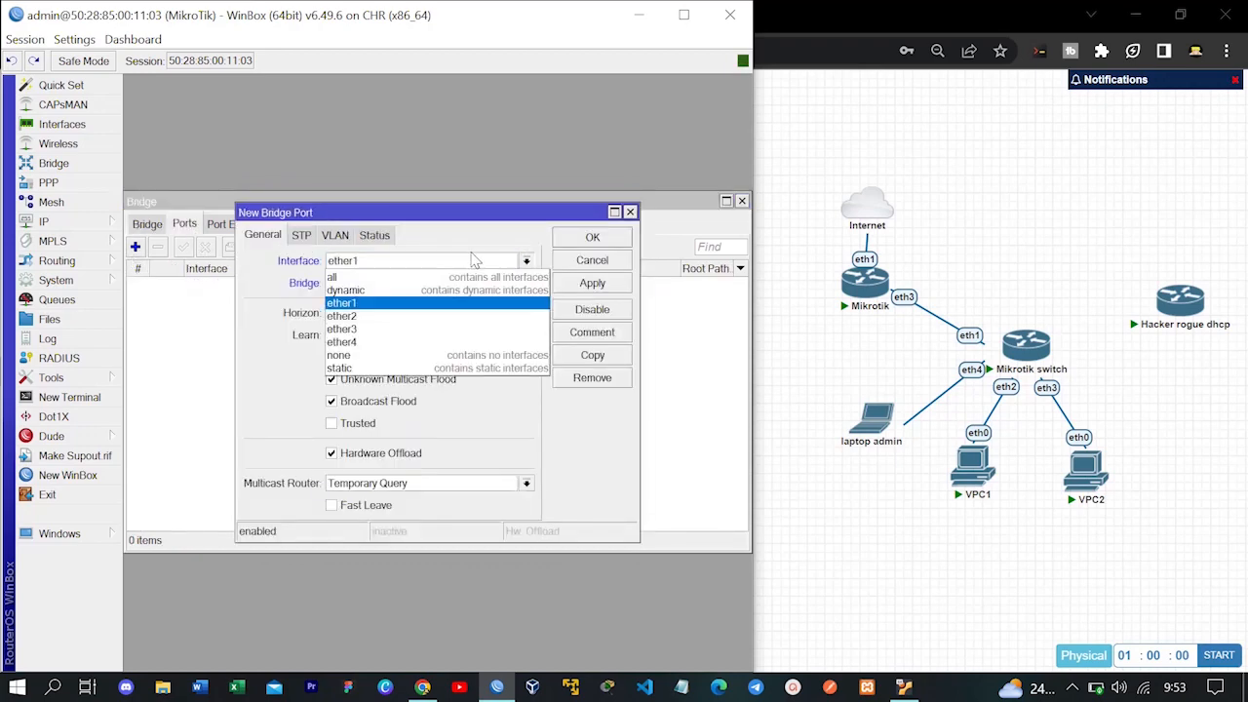
{"action": "left_click", "coordinate": [403, 279]}
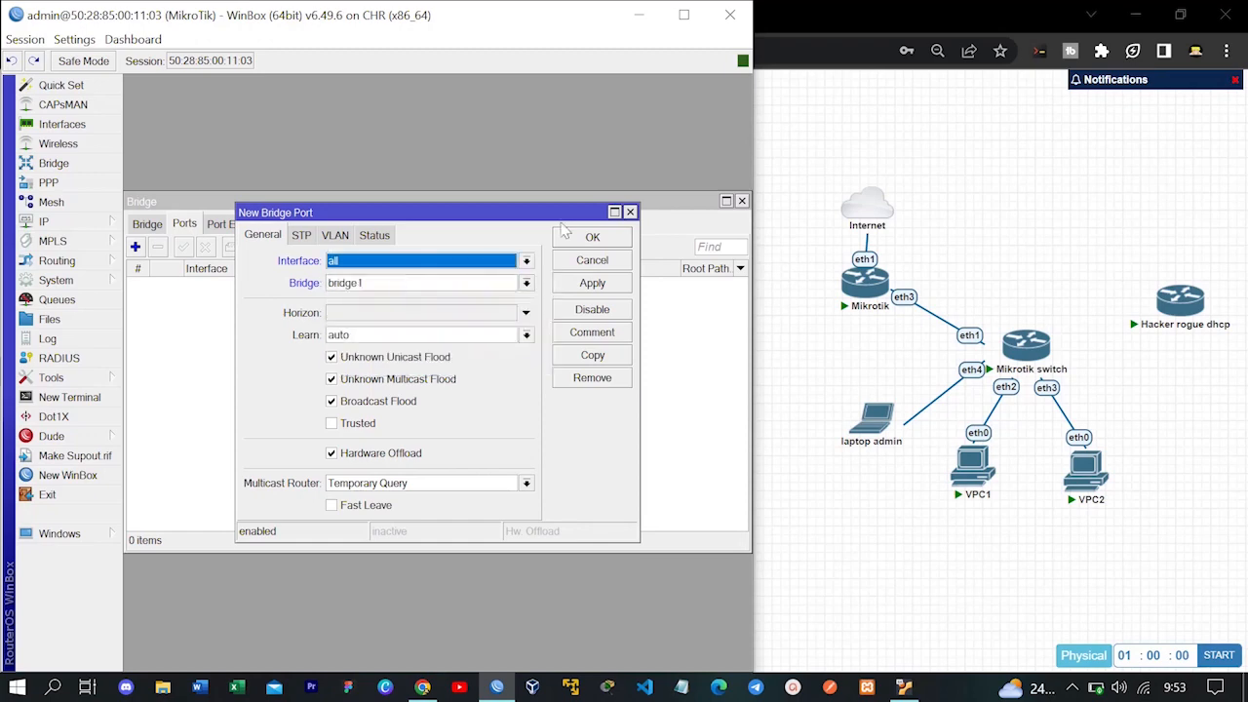
{"action": "left_click", "coordinate": [590, 285]}
{"action": "key", "text": "Return"}
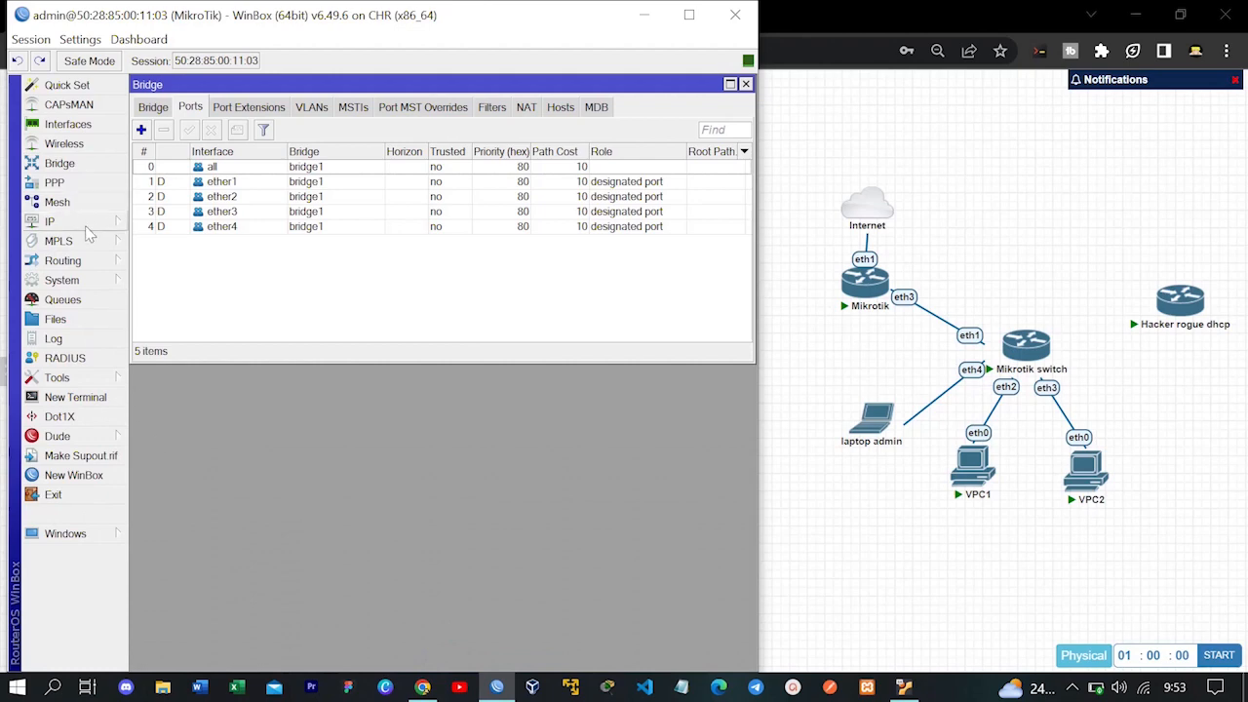
Remove the DHCP client on ether1 from the switch and close the DHCP client list
{"action": "left_click", "coordinate": [86, 225]}
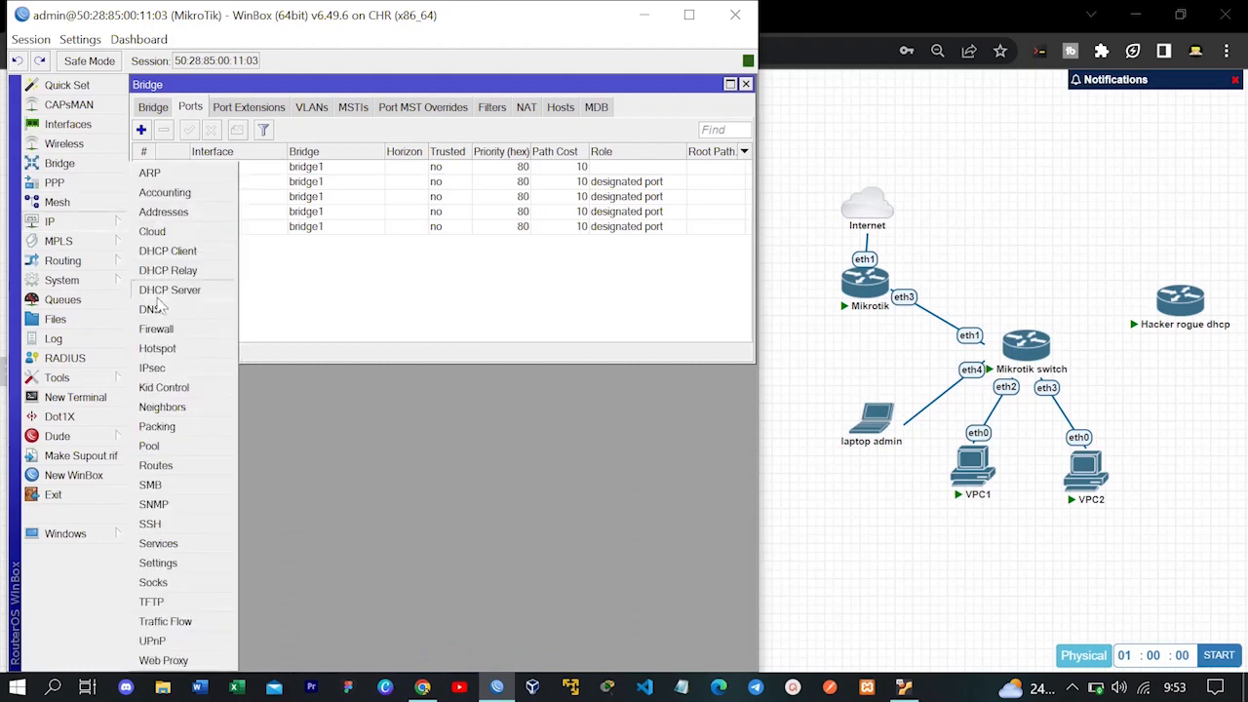
{"action": "left_click", "coordinate": [190, 271]}
{"action": "left_click", "coordinate": [460, 285]}
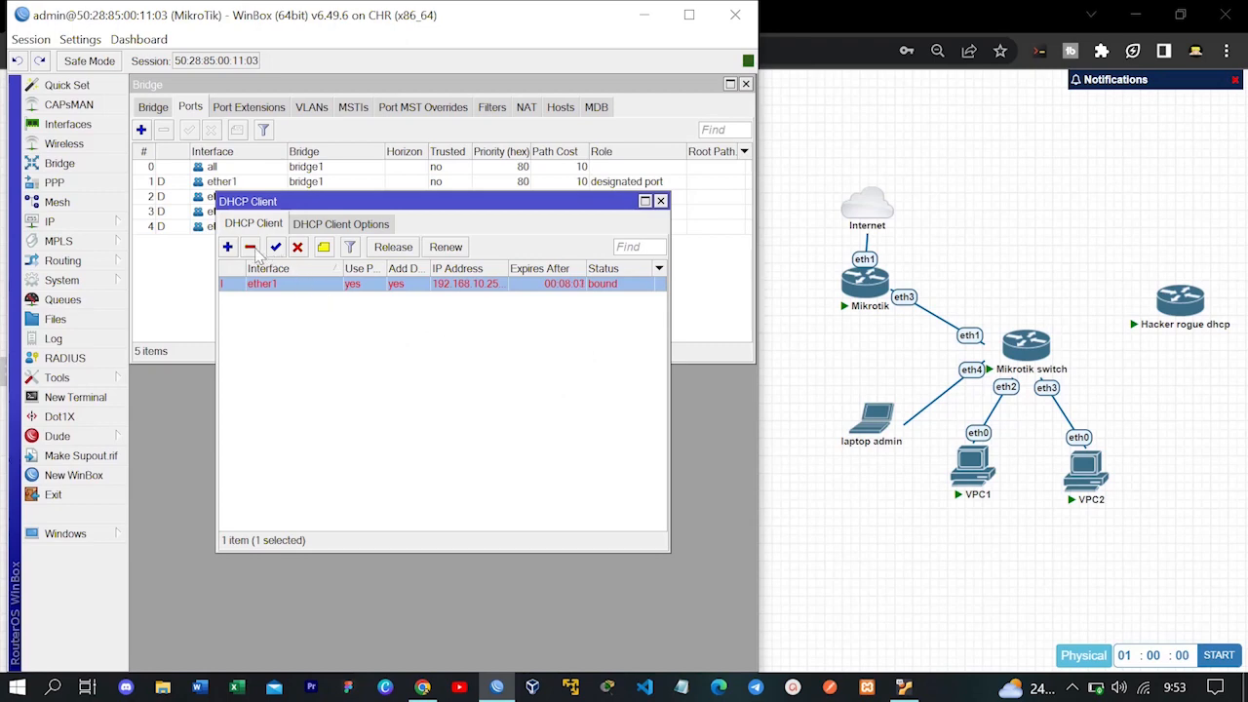
{"action": "left_click", "coordinate": [250, 247]}
{"action": "left_click", "coordinate": [661, 202]}
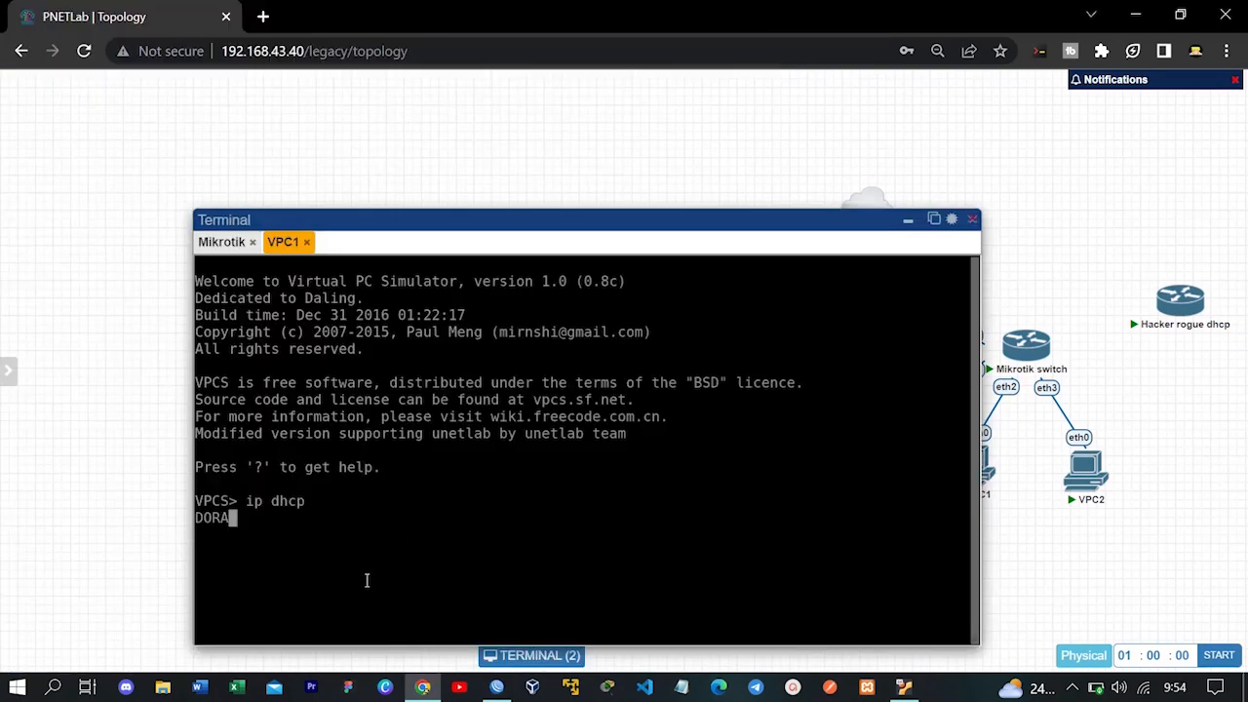
Check the IP address VPC1 received from the DHCP server in its terminal
{"action": "left_click_drag", "start_coordinate": [318, 517], "coordinate": [372, 519]}
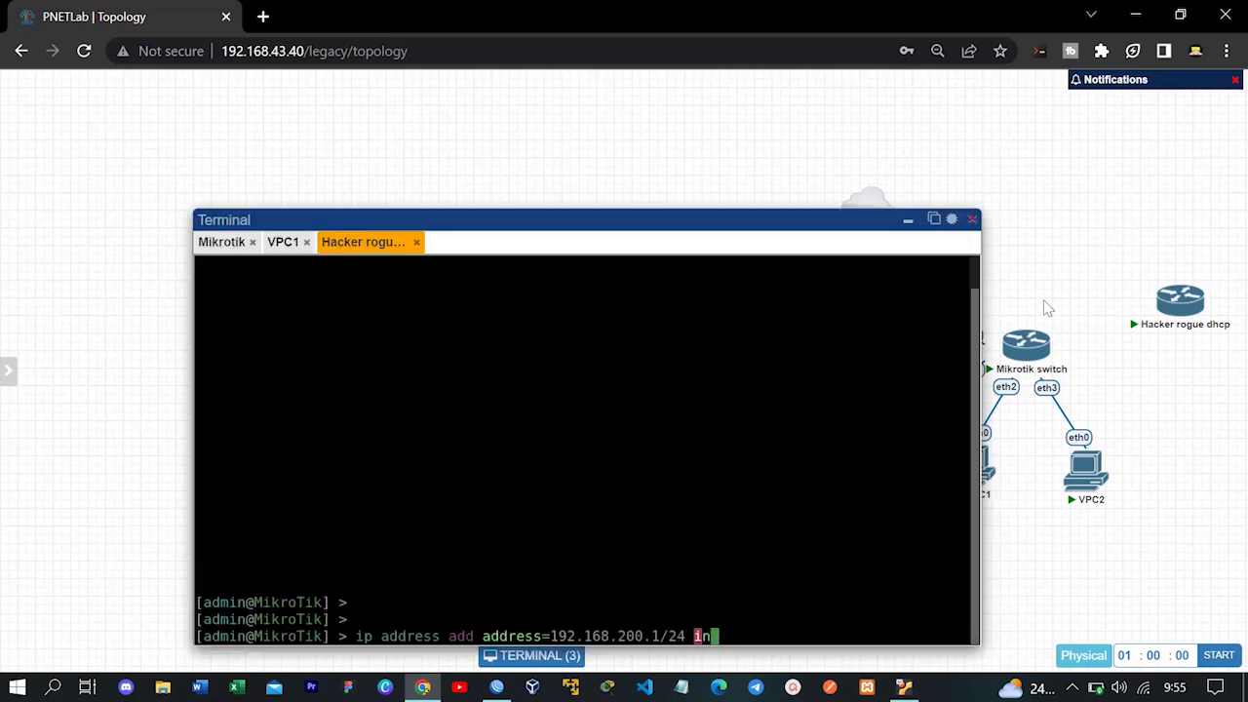
Assign the address 192.168.200.1/24 to interface ether1 on the Hacker rogue dhcp router
{"action": "type", "text": "ter"}
{"action": "key", "text": "Tab"}
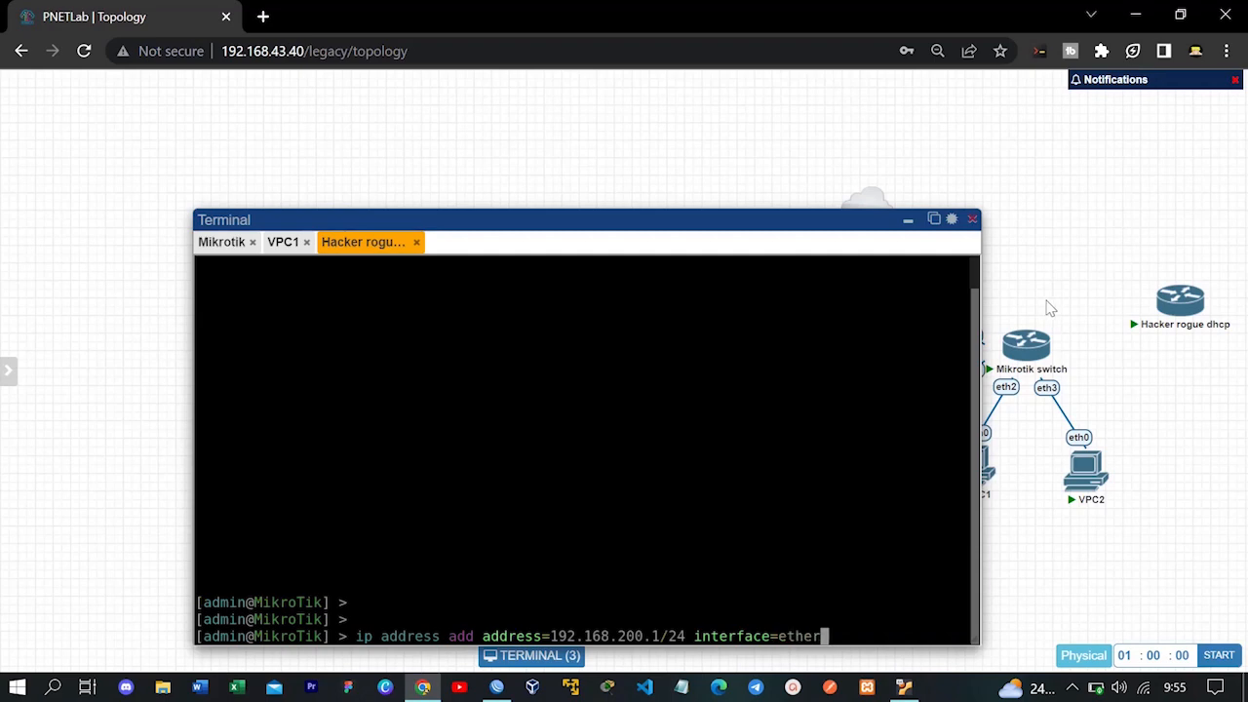
{"action": "type", "text": "1"}
{"action": "key", "text": "Return"}
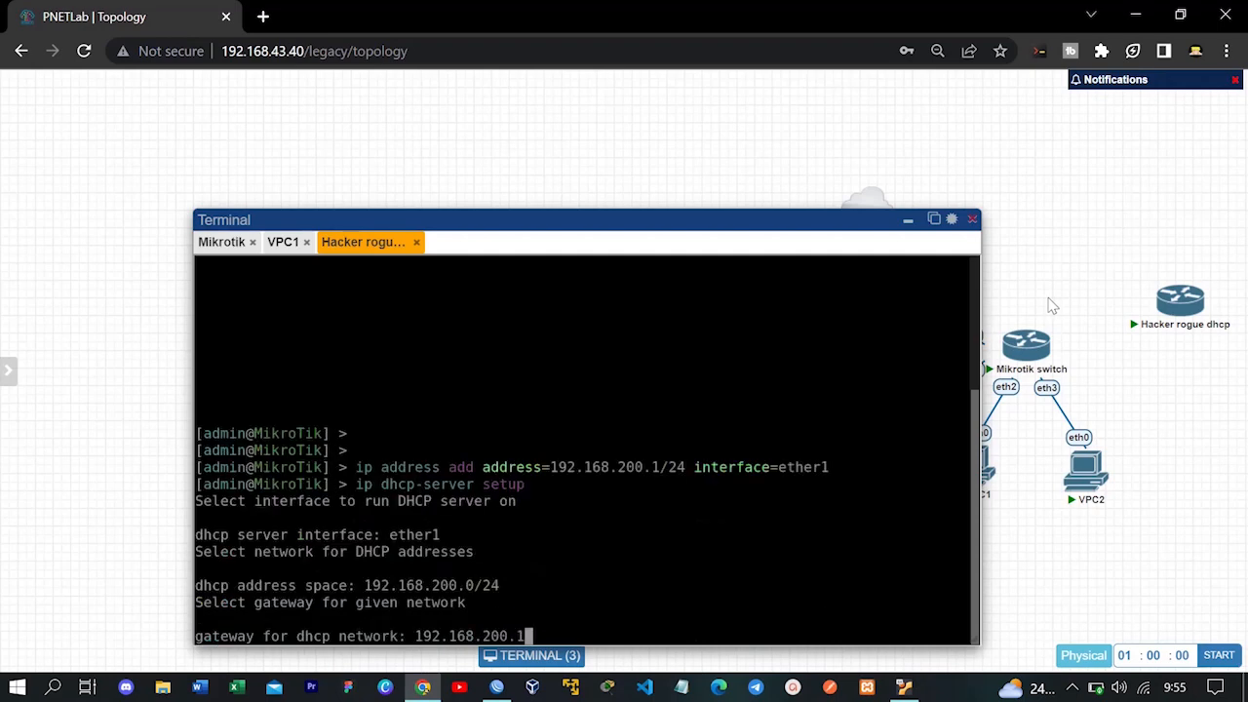
Continue the rogue router's DHCP server setup with gateway 192.168.200.1, pool 192.168.200.2-192.168.200.254 and no DNS servers
{"action": "key", "text": "Return"}
{"action": "key", "text": "Return"}
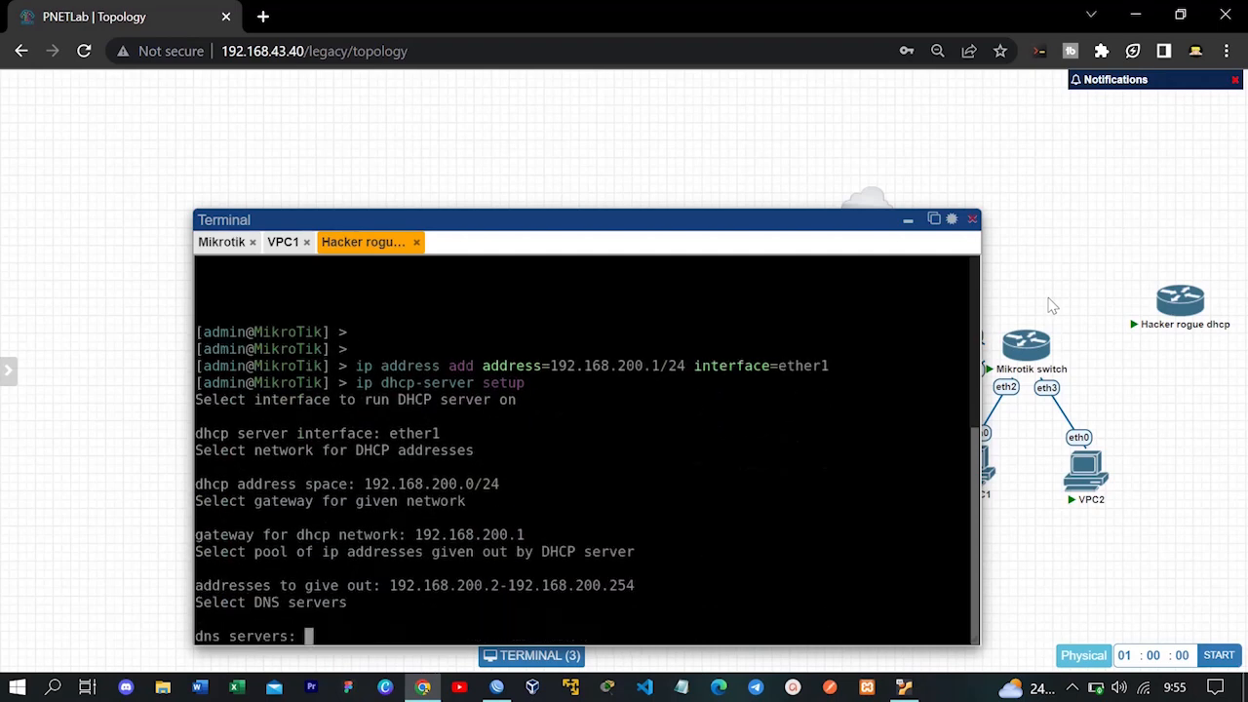
{"action": "key", "text": "Return"}
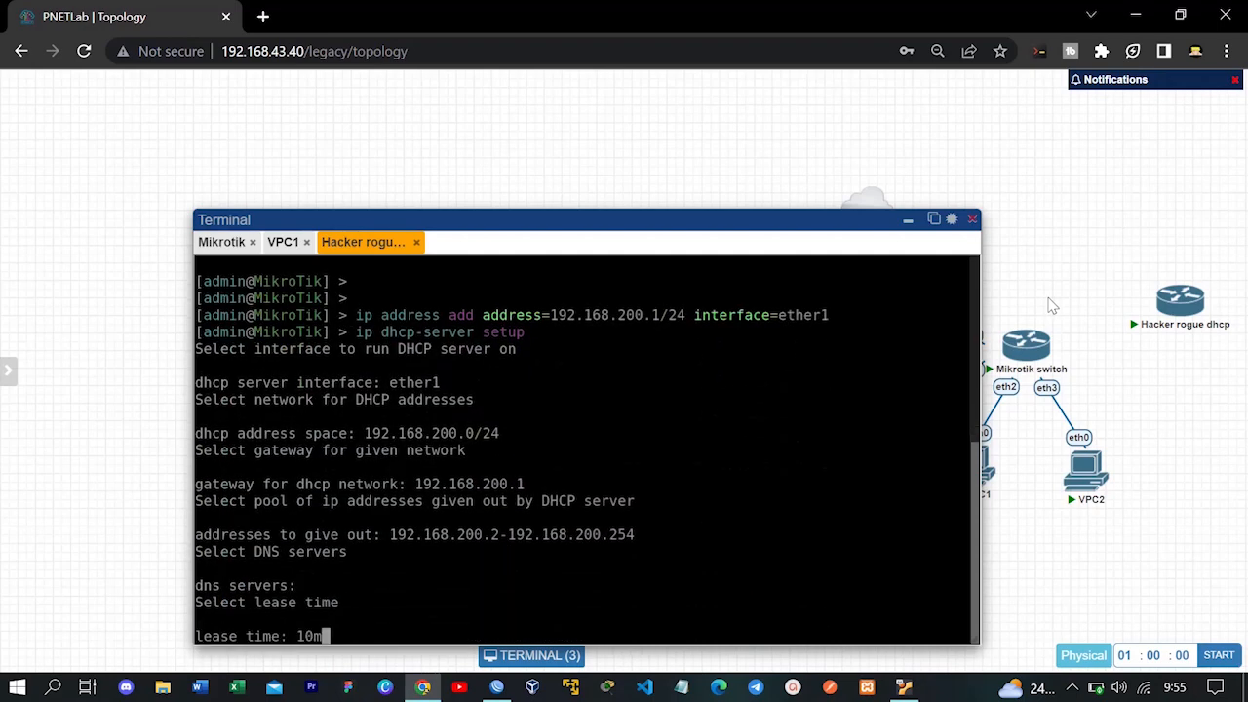
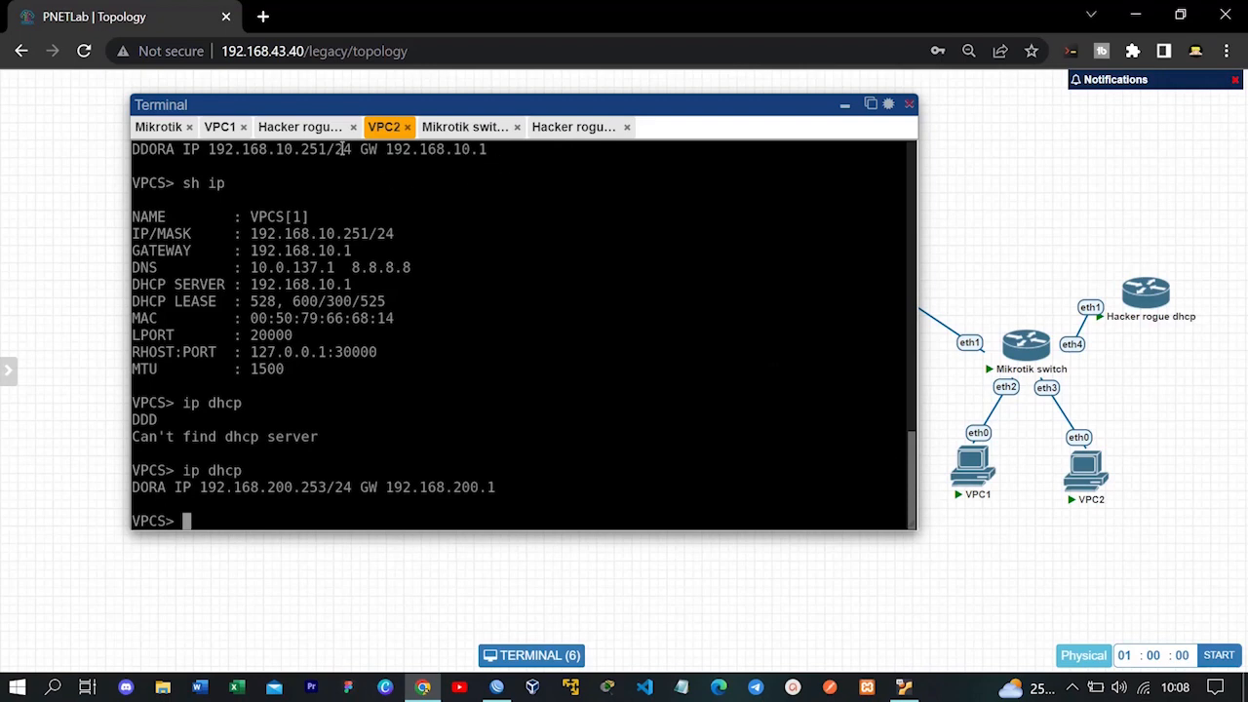
Compare the DHCP leases in the VPC1 and VPC2 terminals and recall VPC2's last command
{"action": "left_click", "coordinate": [334, 127]}
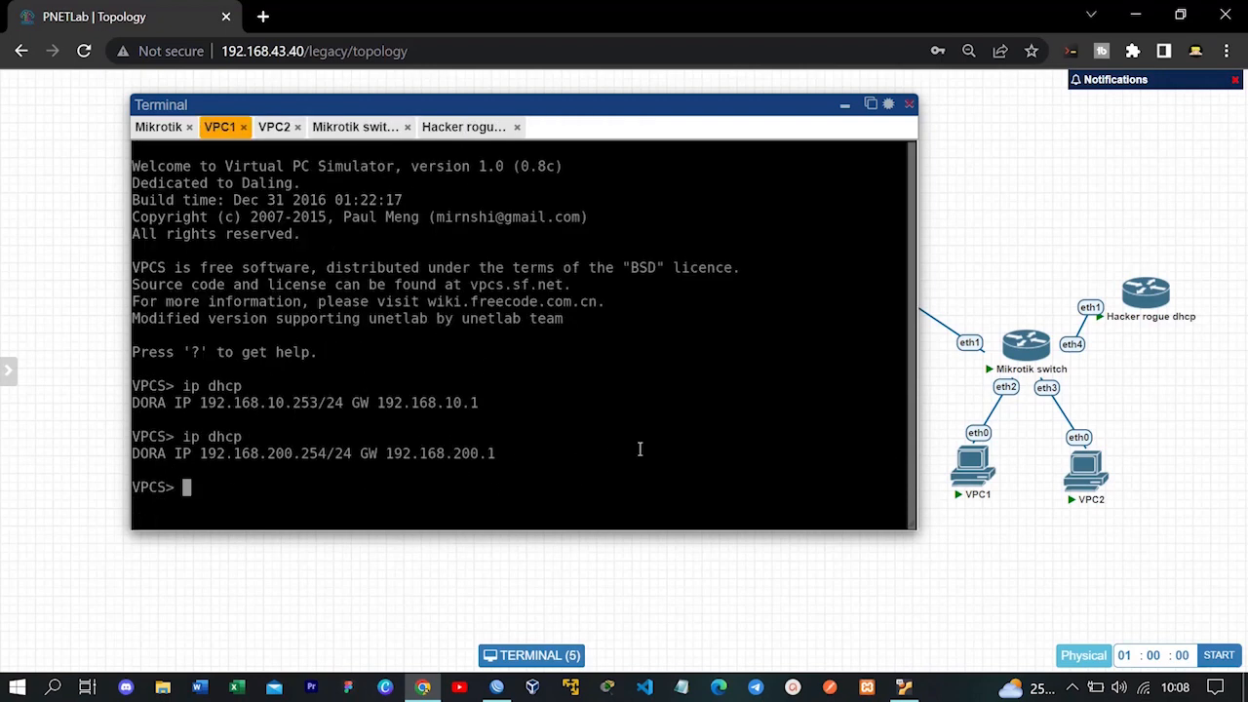
{"action": "left_click", "coordinate": [273, 128]}
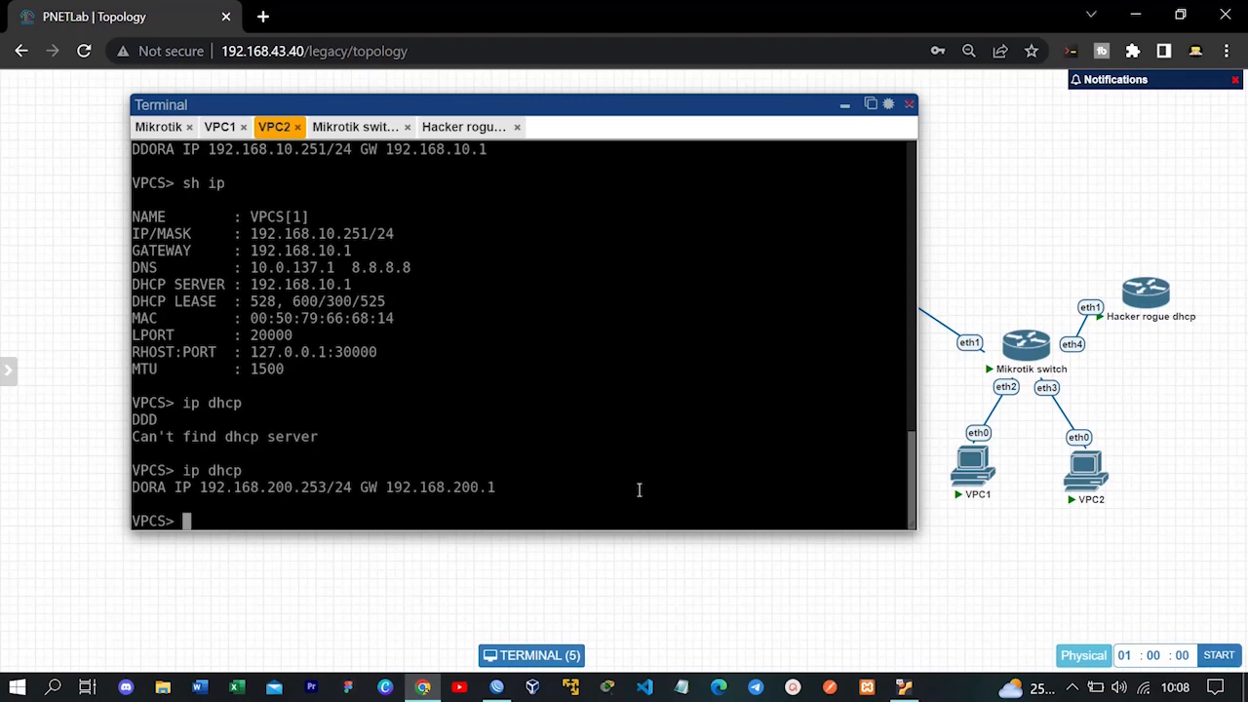
{"action": "key", "text": "Up"}
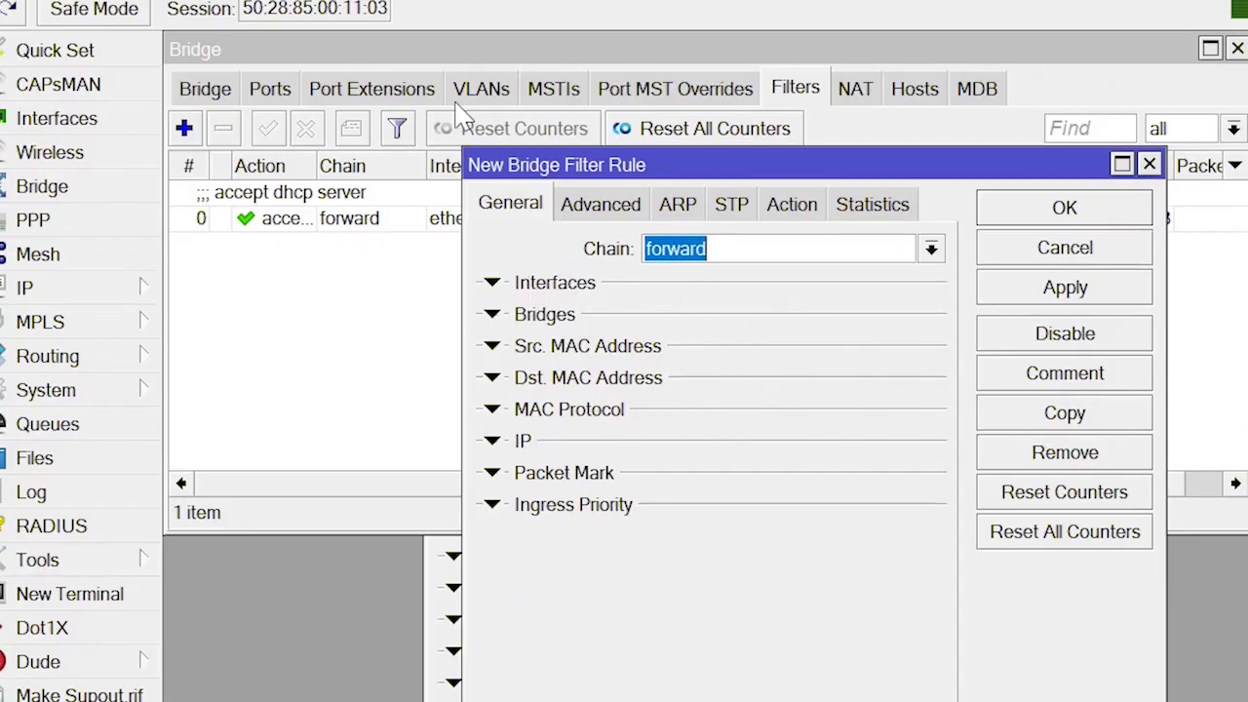
Define a forward bridge filter rule for MAC protocol 800 (ip), UDP source port 68, destination port 67, with action drop, and apply it
{"action": "left_click", "coordinate": [613, 415]}
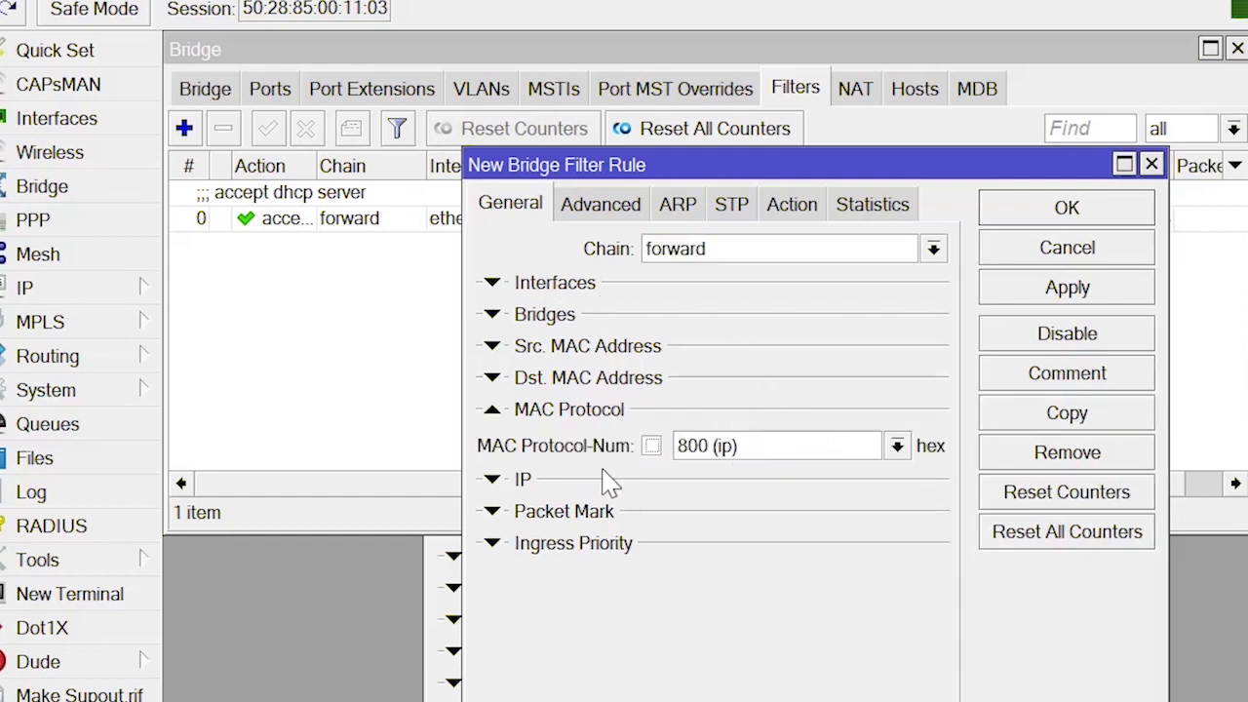
{"action": "left_click", "coordinate": [519, 482]}
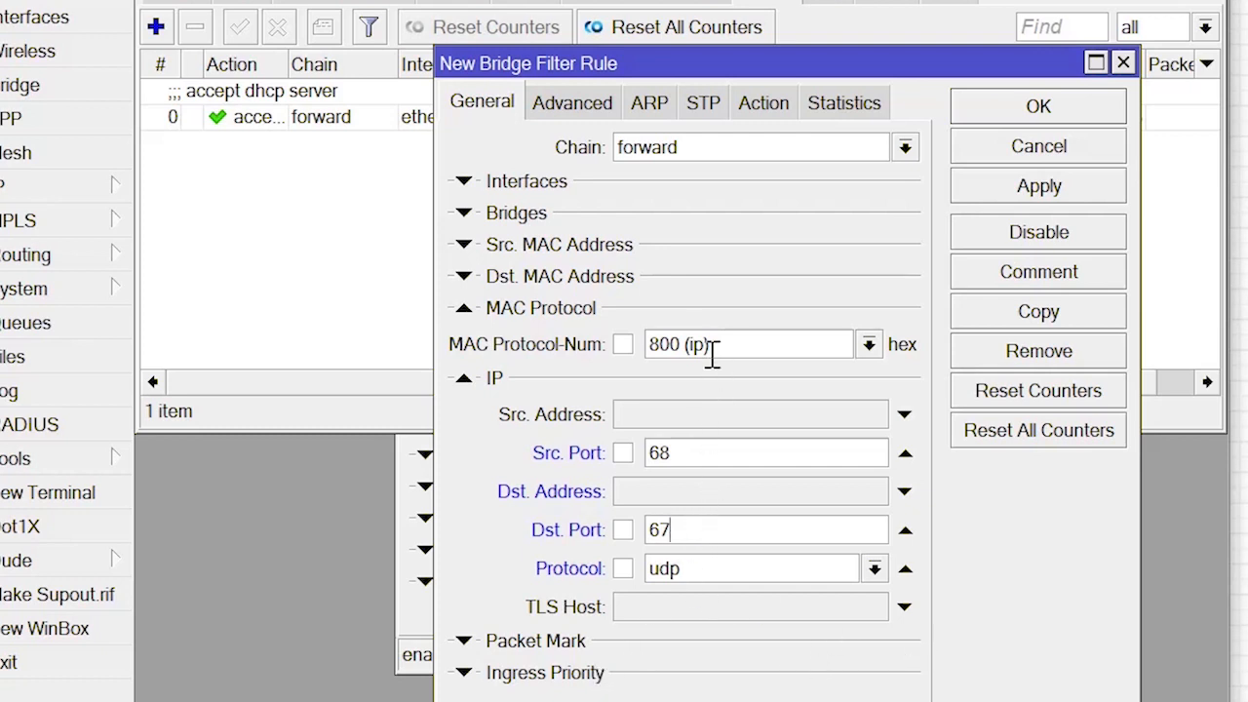
{"action": "left_click", "coordinate": [765, 104]}
{"action": "left_click", "coordinate": [719, 156]}
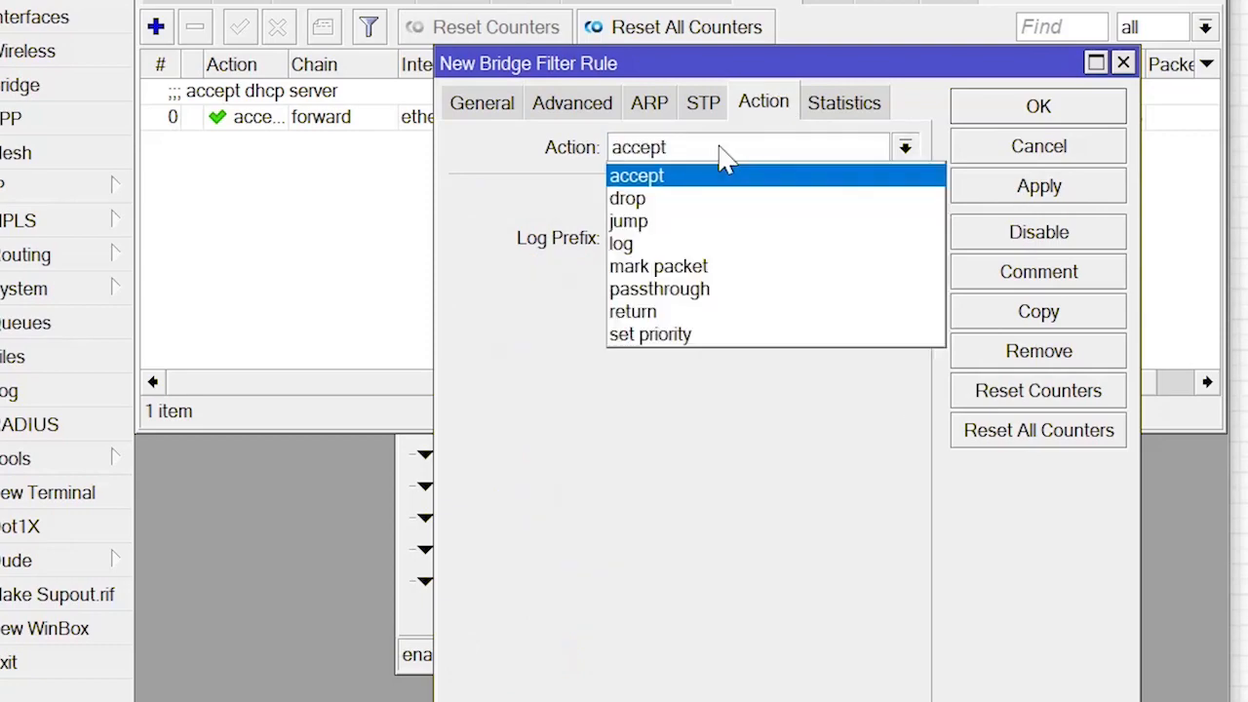
{"action": "left_click", "coordinate": [702, 202]}
{"action": "left_click", "coordinate": [1084, 185]}
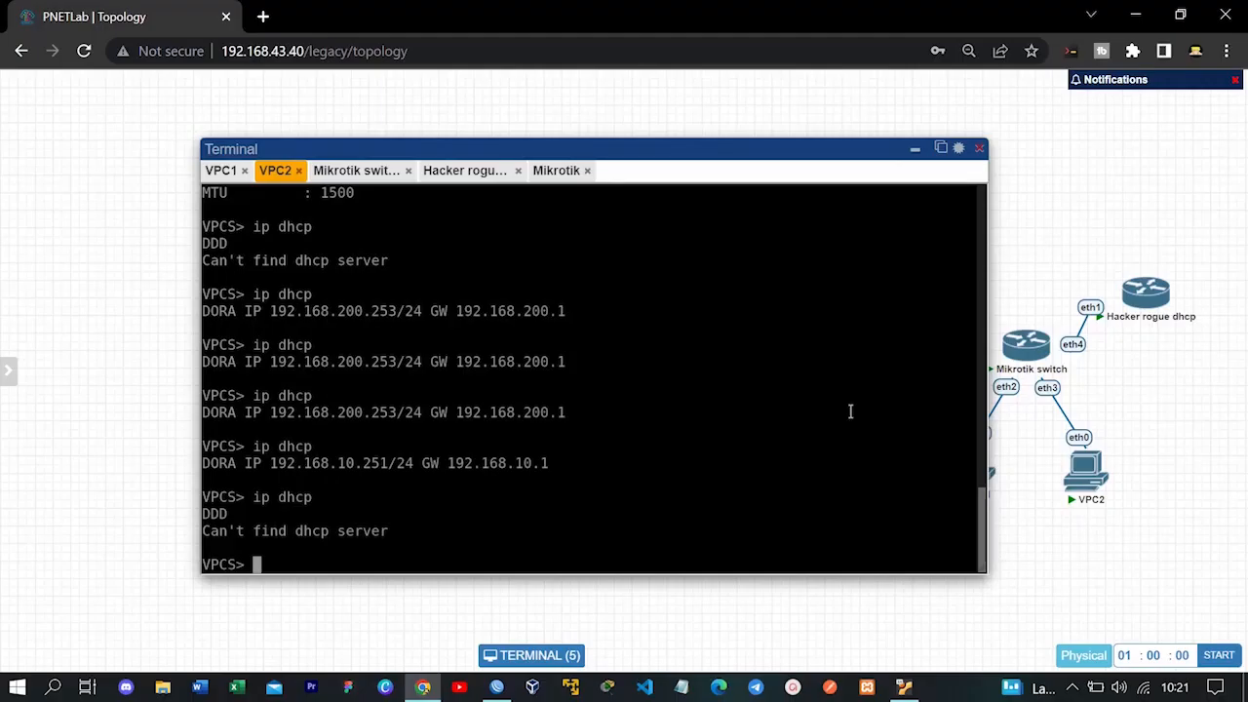
Request a DHCP address again on VPC2 with ip dhcp
{"action": "key", "text": "Up"}
{"action": "key", "text": "Return"}
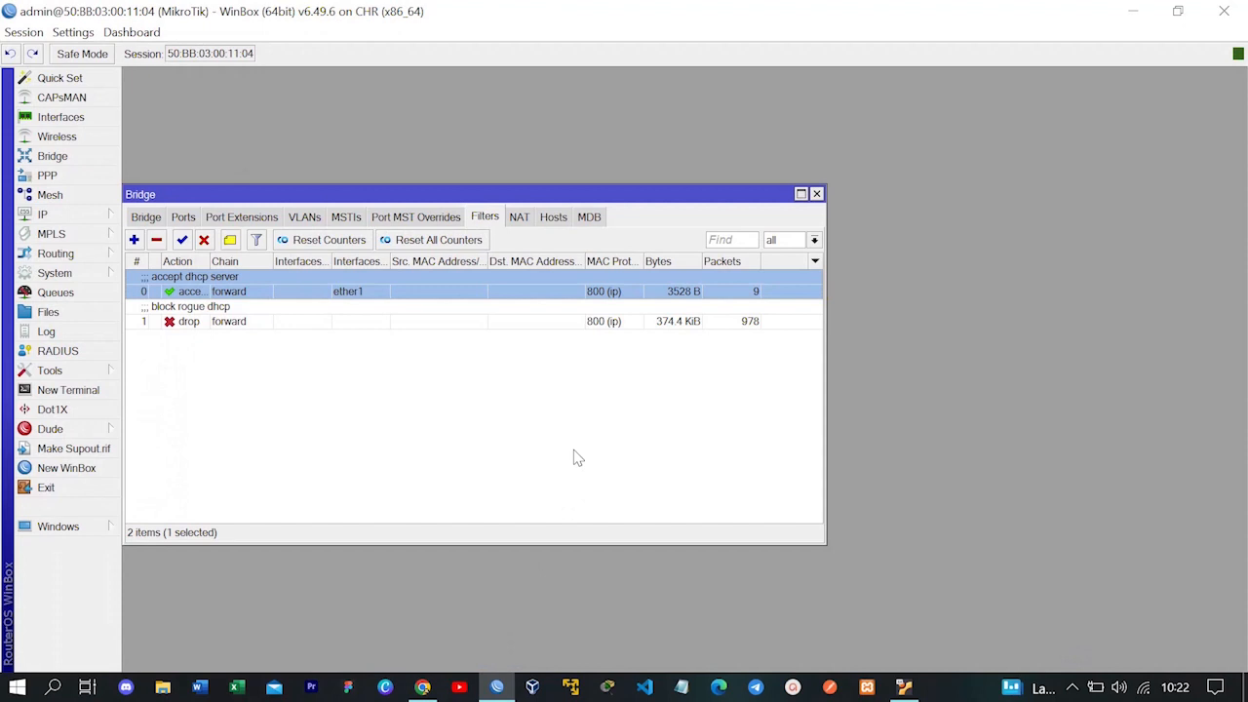
Examine the byte and packet counters of the accept dhcp server and block rogue dhcp filter rules
{"action": "left_click", "coordinate": [578, 456]}
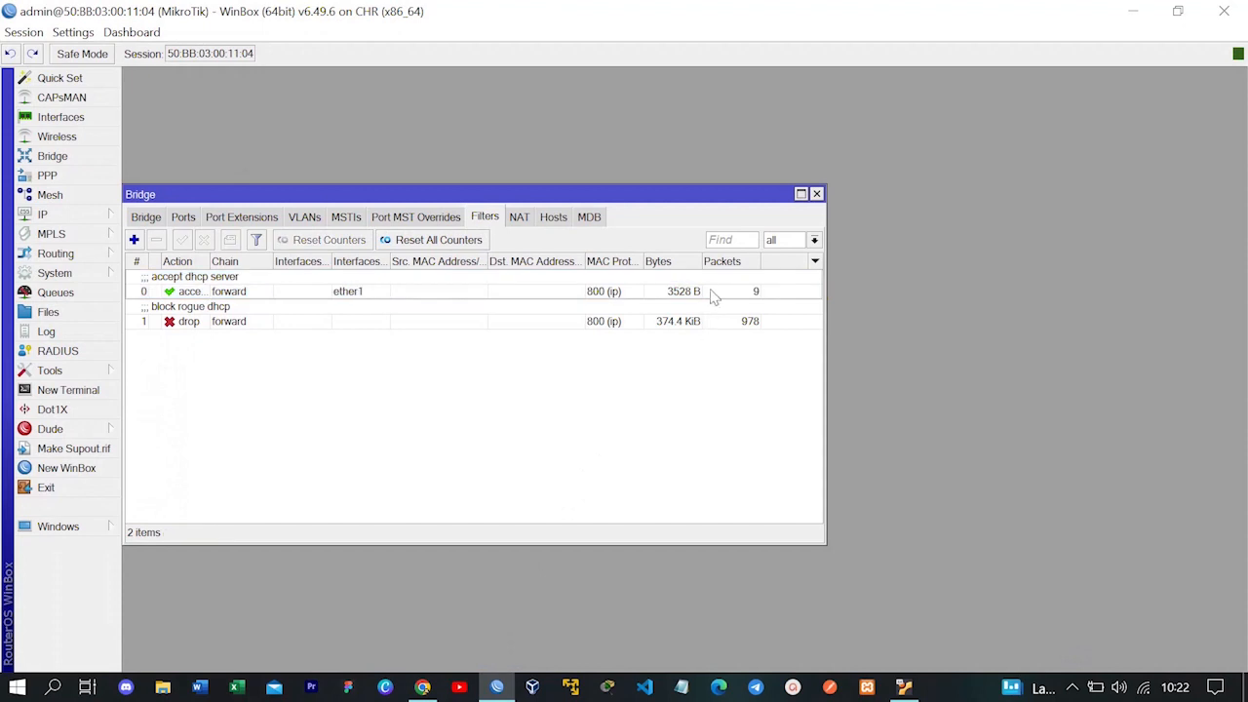
{"action": "left_click", "coordinate": [713, 295]}
{"action": "left_click", "coordinate": [681, 321]}
{"action": "left_click", "coordinate": [684, 293]}
{"action": "left_click", "coordinate": [662, 334]}
{"action": "left_click", "coordinate": [671, 320]}
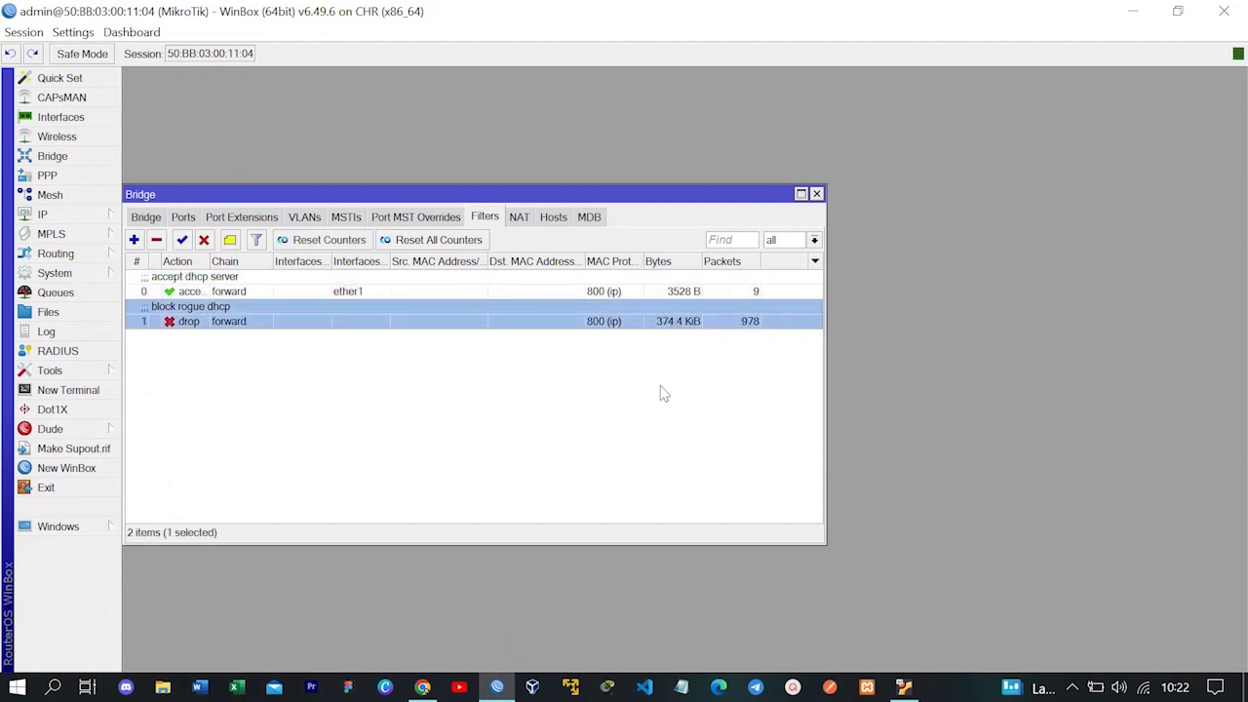
Set the accept dhcp server rule to in-interface ether1 and UDP source port 67, clear its destination port, and apply it with action accept
{"action": "left_click", "coordinate": [687, 391]}
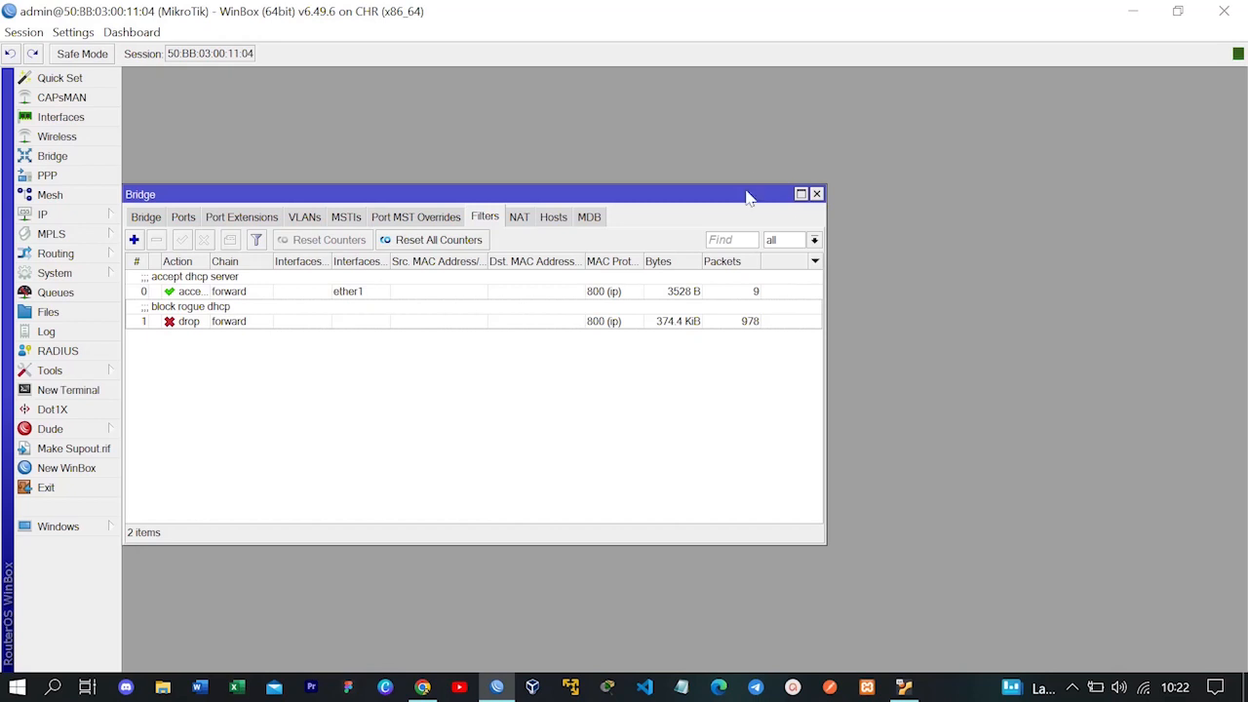
{"action": "double_click", "coordinate": [772, 292]}
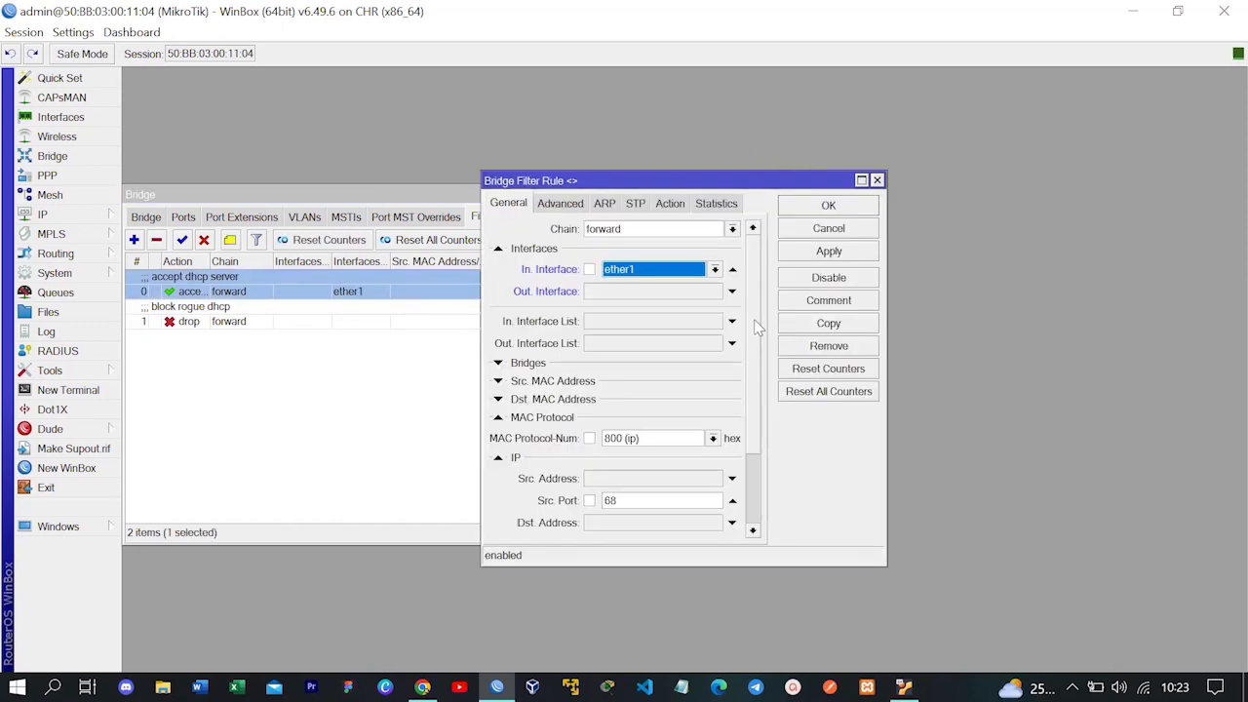
{"action": "left_click_drag", "start_coordinate": [754, 319], "coordinate": [756, 407]}
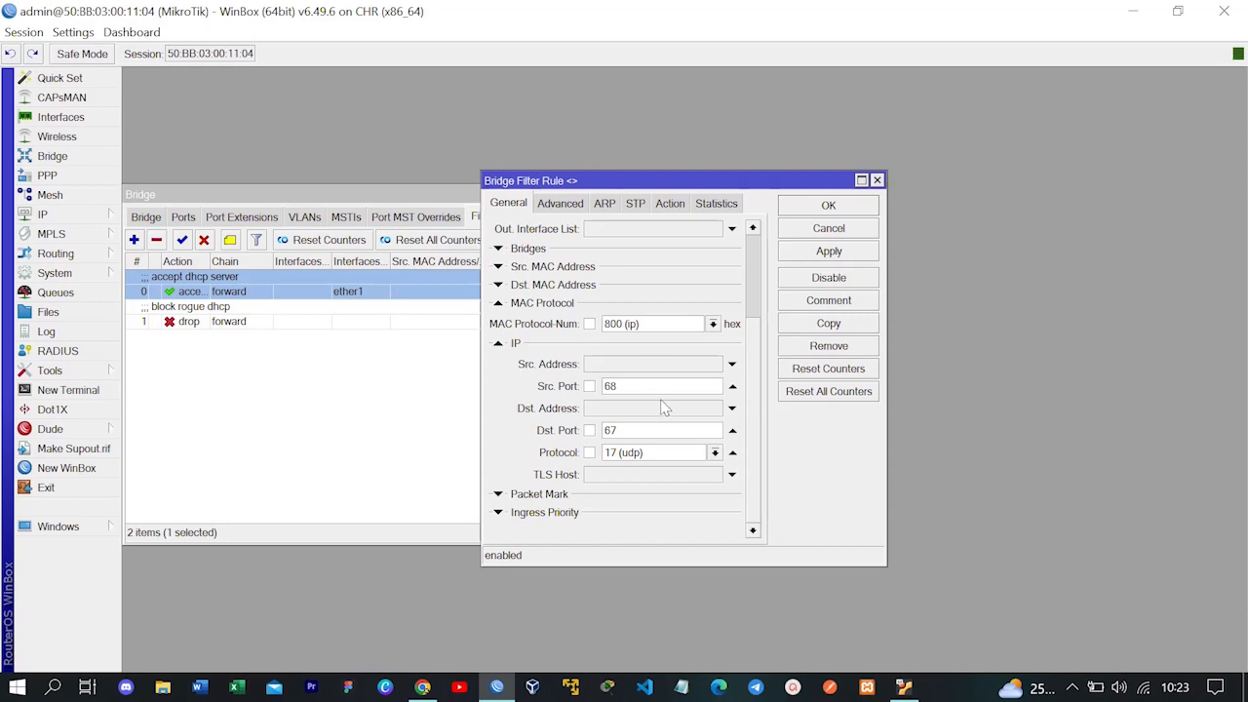
{"action": "left_click_drag", "start_coordinate": [652, 387], "coordinate": [552, 385]}
{"action": "left_click", "coordinate": [732, 432]}
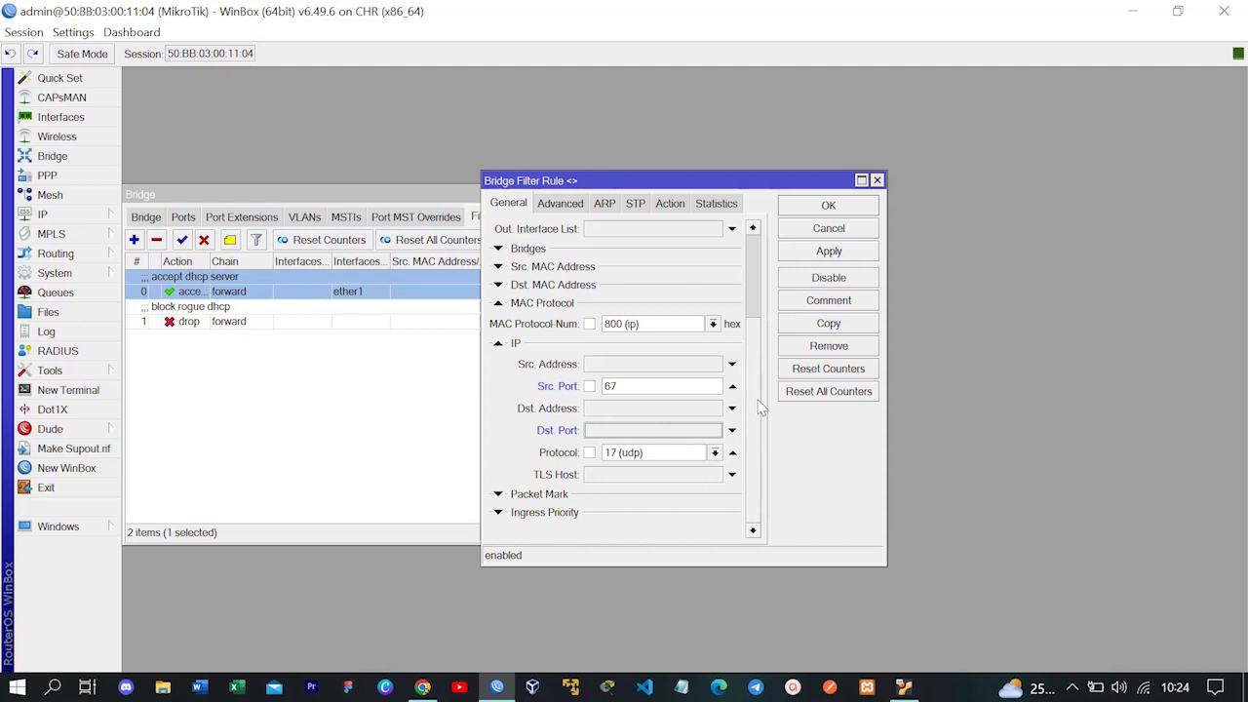
{"action": "left_click", "coordinate": [670, 204]}
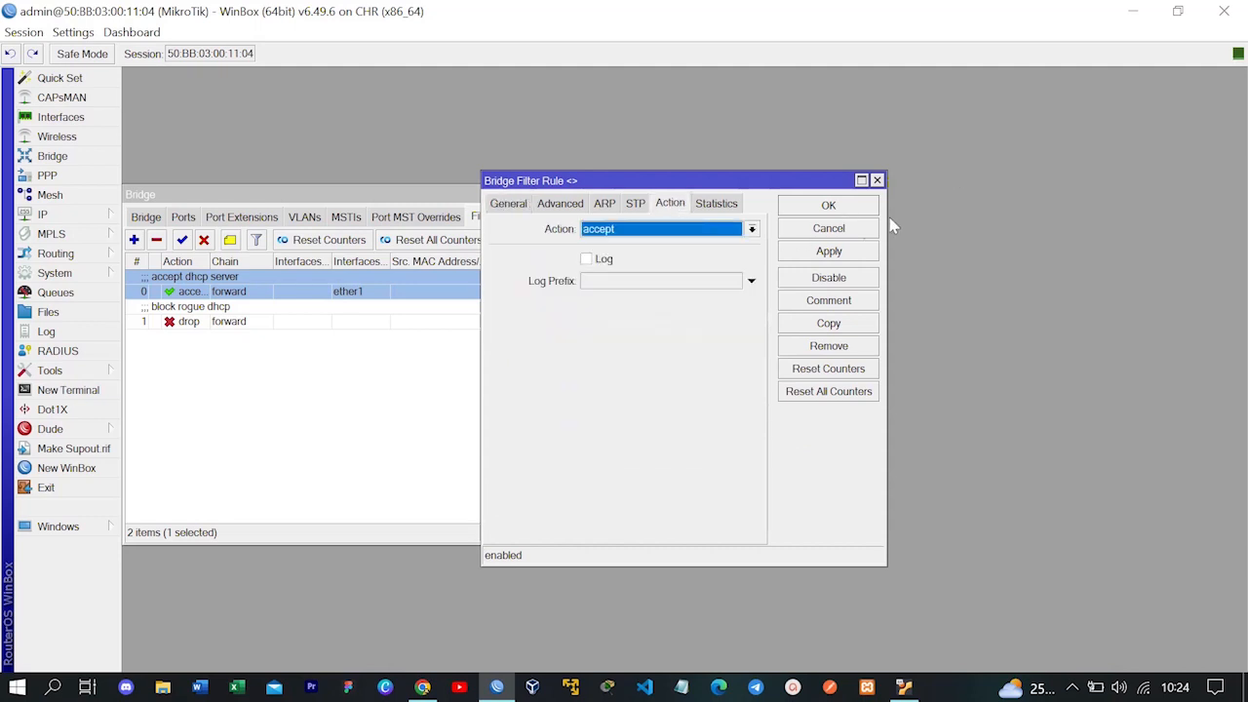
{"action": "left_click", "coordinate": [837, 254]}
{"action": "left_click", "coordinate": [835, 217]}
{"action": "left_click", "coordinate": [493, 387]}
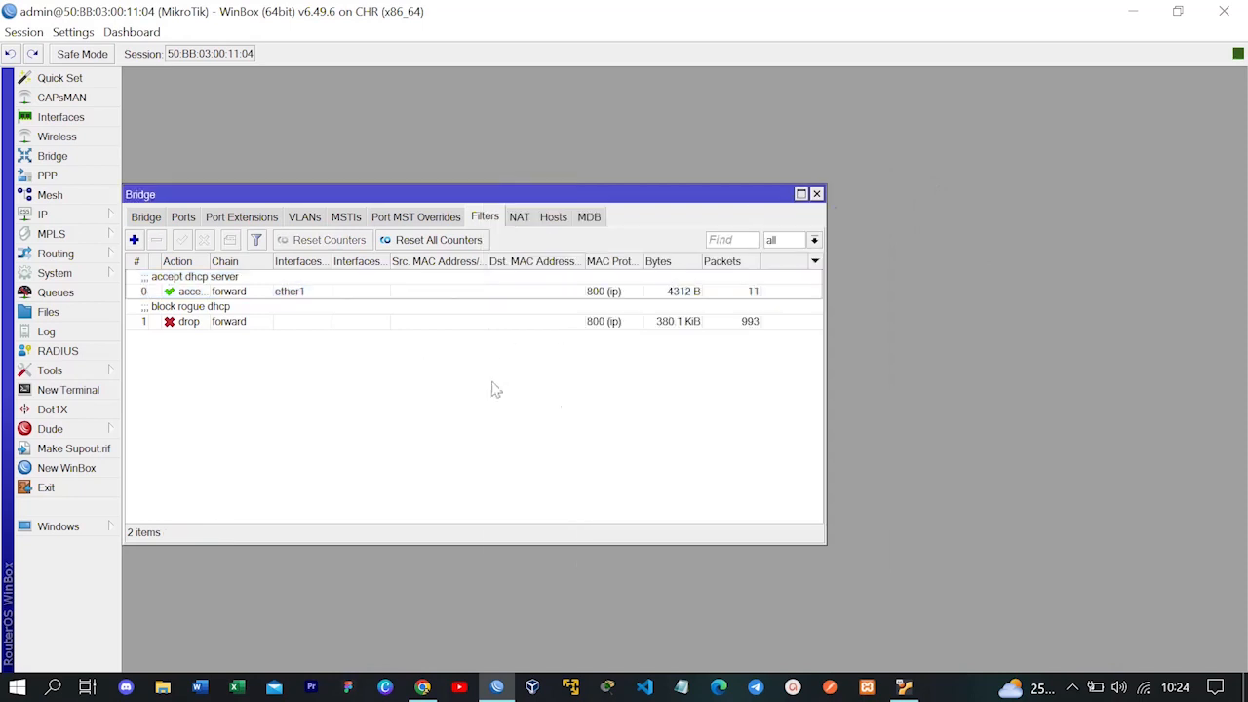
Set the block rogue dhcp rule's source port to 67, clear its destination port, and apply the change
{"action": "double_click", "coordinate": [434, 325]}
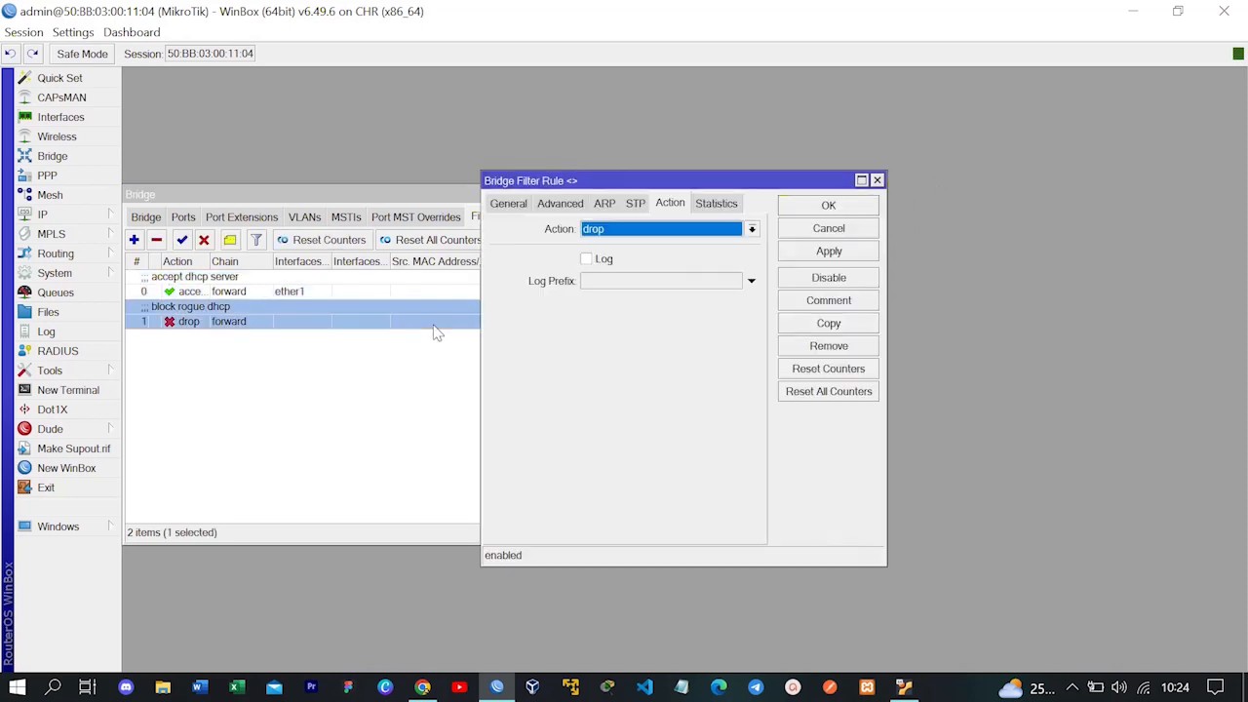
{"action": "left_click", "coordinate": [508, 205]}
{"action": "left_click", "coordinate": [693, 408]}
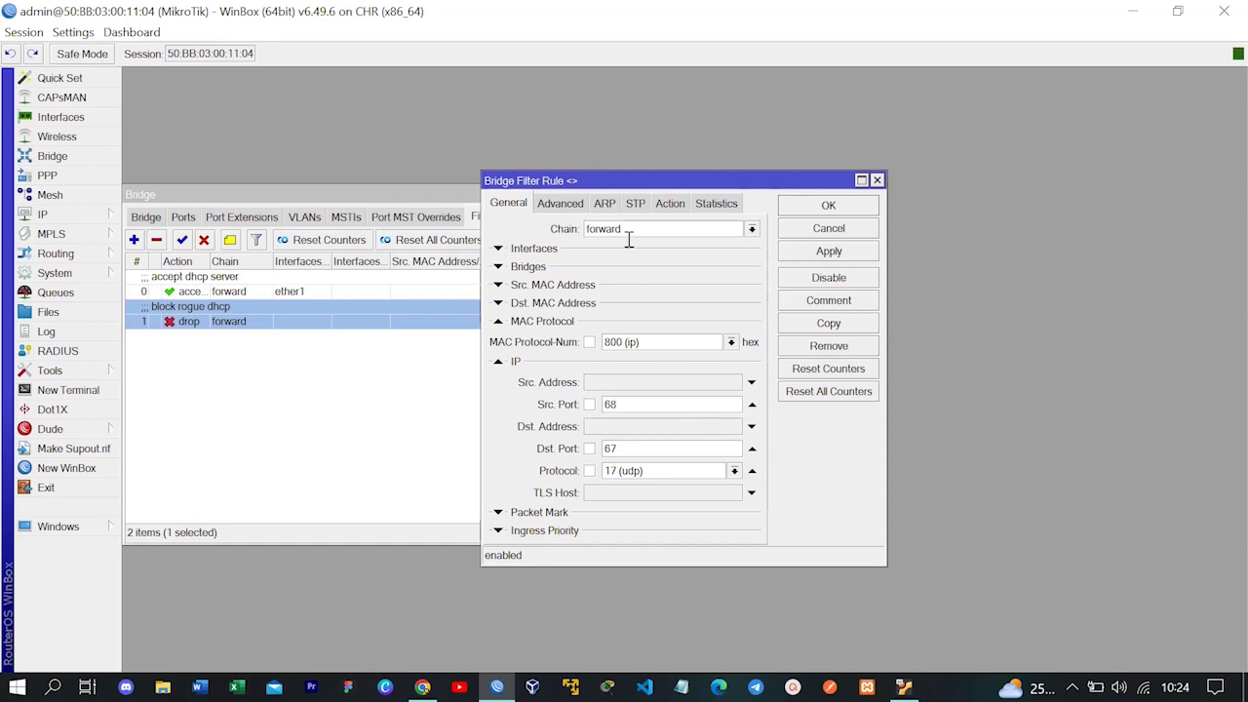
{"action": "key", "text": "BackSpace"}
{"action": "left_click", "coordinate": [752, 449]}
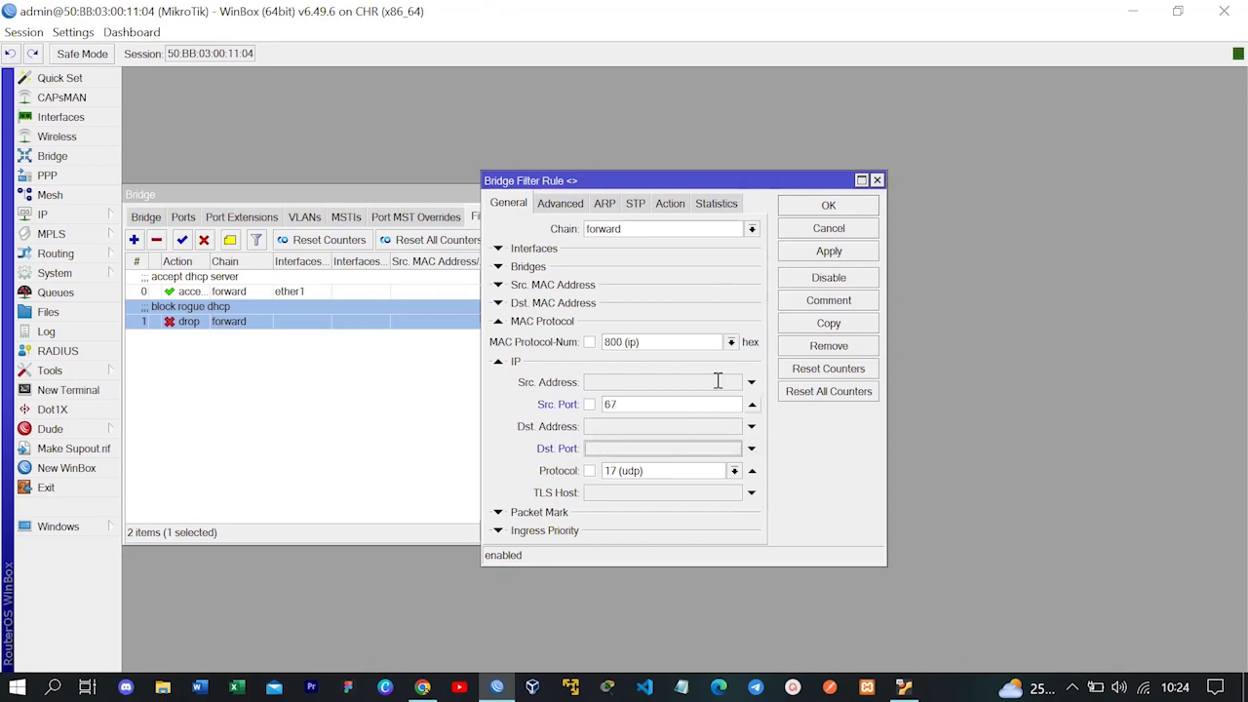
{"action": "left_click", "coordinate": [829, 252]}
{"action": "left_click", "coordinate": [829, 206]}
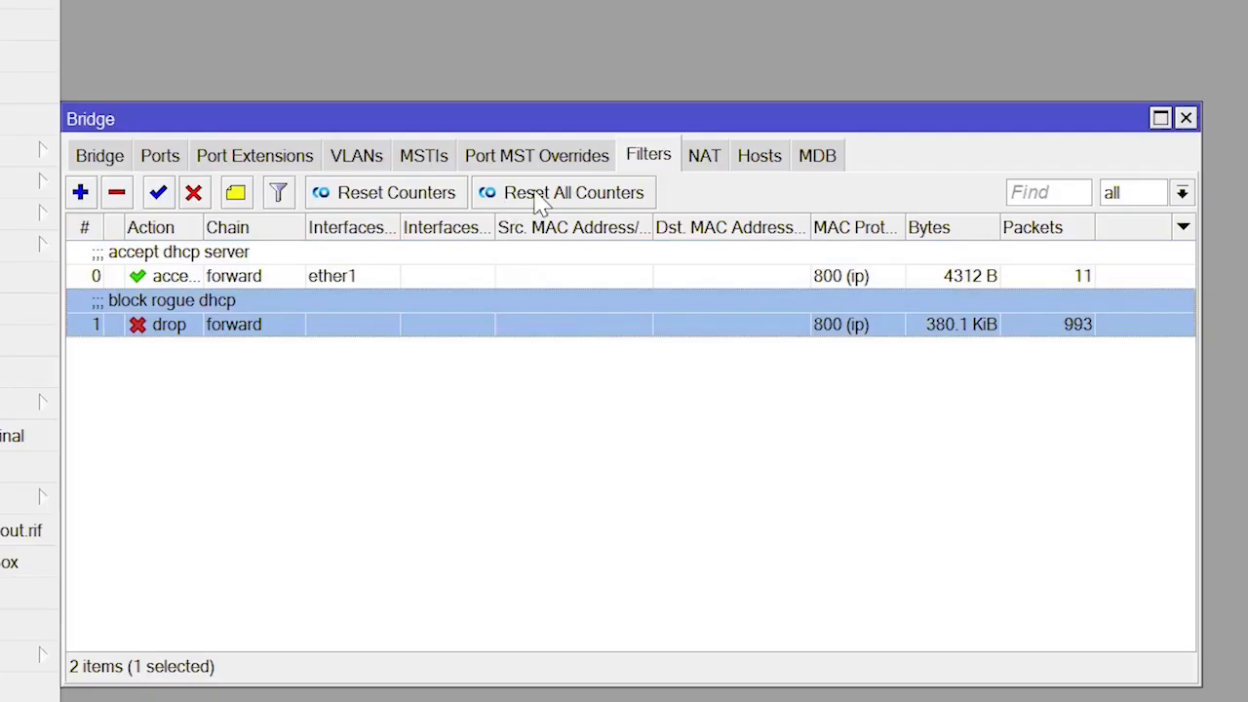
Reset all bridge filter counters and widen the filter list's Bytes column to check the counts after VPC1's DHCP request
{"action": "left_click", "coordinate": [416, 242]}
{"action": "left_click", "coordinate": [515, 376]}
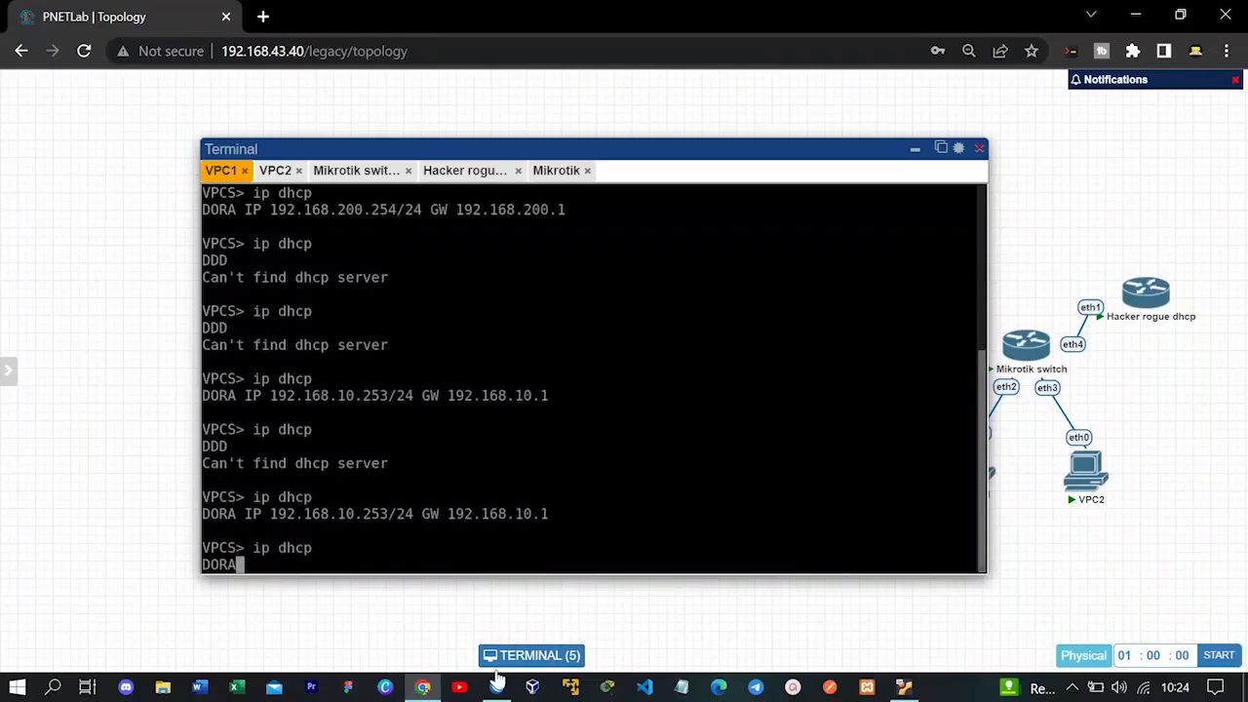
{"action": "left_click", "coordinate": [497, 683]}
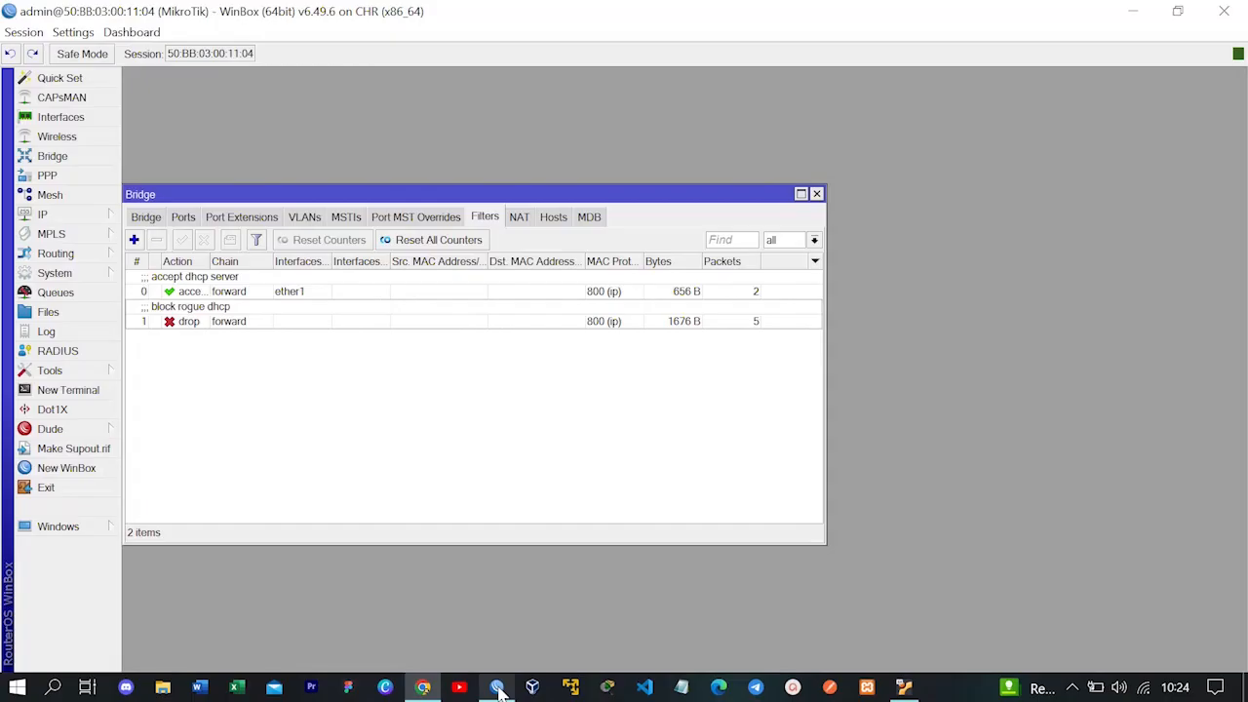
{"action": "left_click_drag", "start_coordinate": [823, 307], "coordinate": [975, 310]}
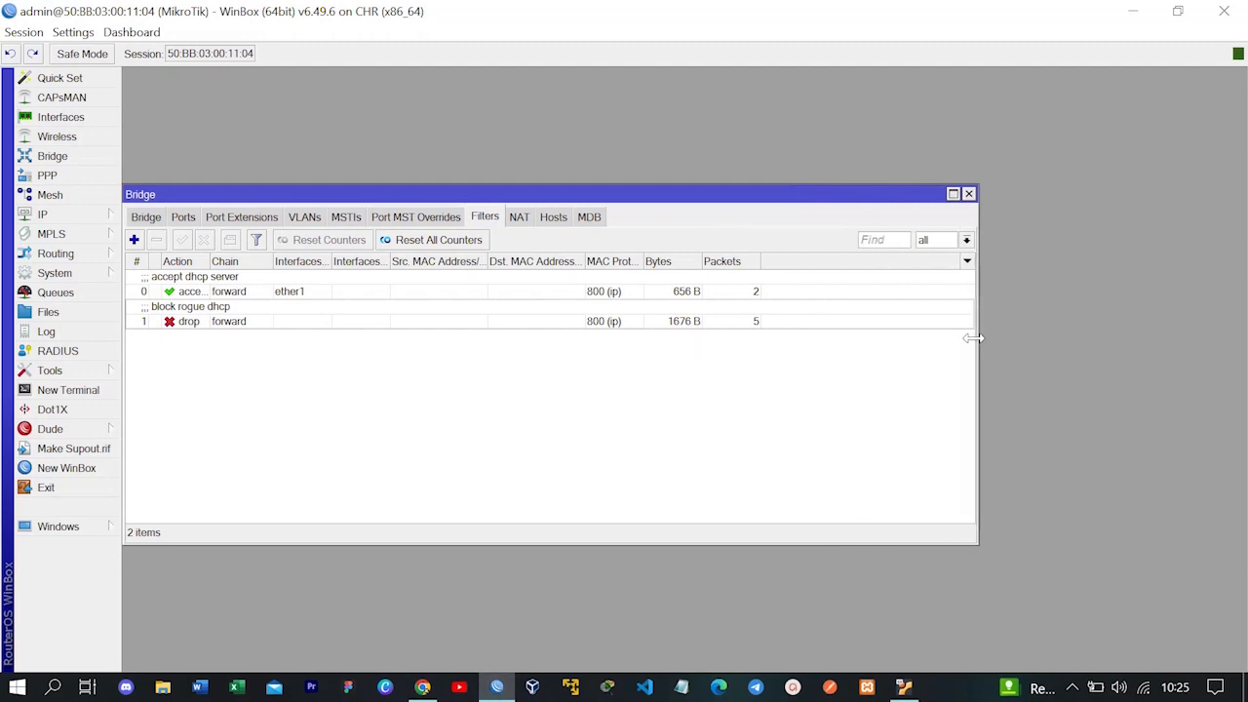
{"action": "left_click_drag", "start_coordinate": [700, 260], "coordinate": [741, 261]}
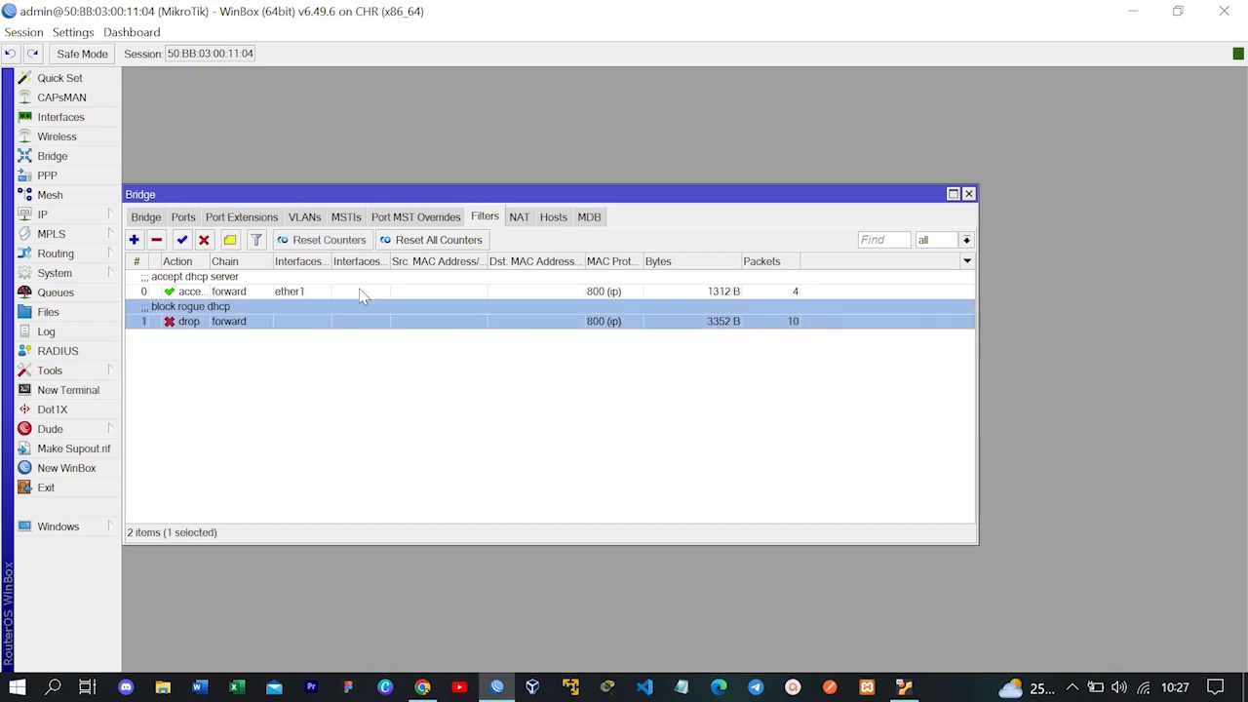
Disable both the accept dhcp server and block rogue dhcp filter rules
{"action": "left_click", "coordinate": [292, 283], "text": "shift"}
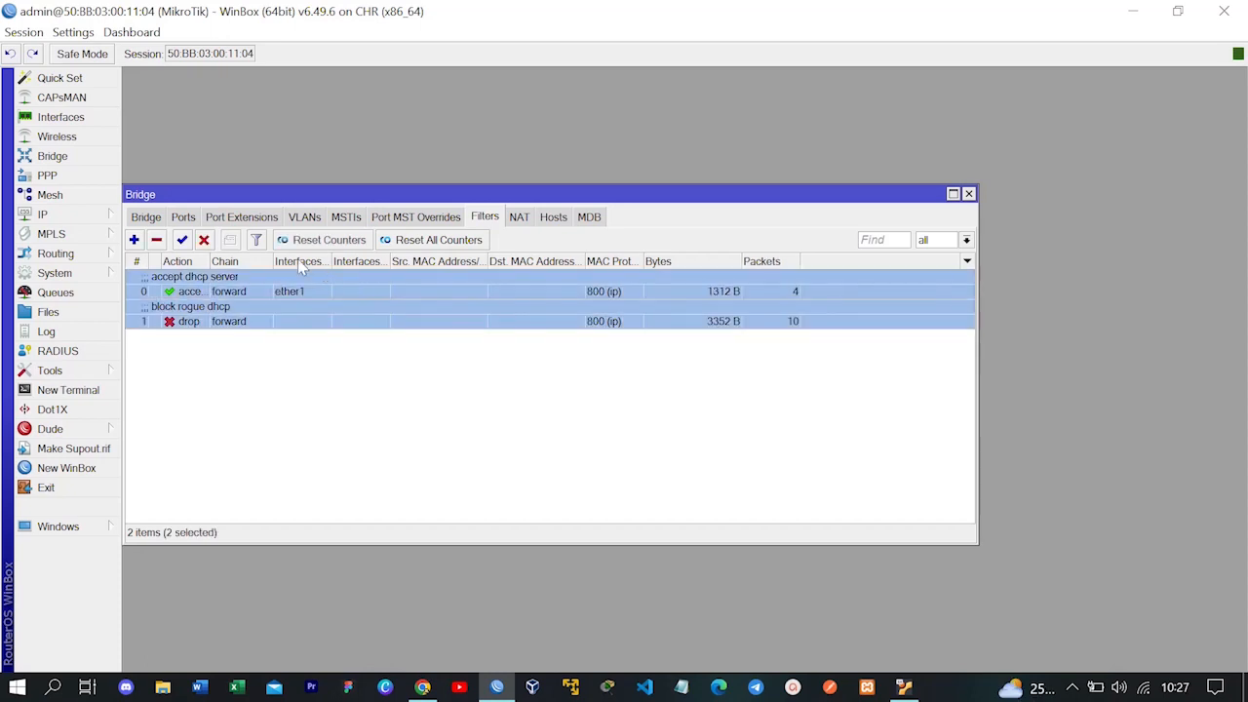
{"action": "left_click", "coordinate": [205, 240]}
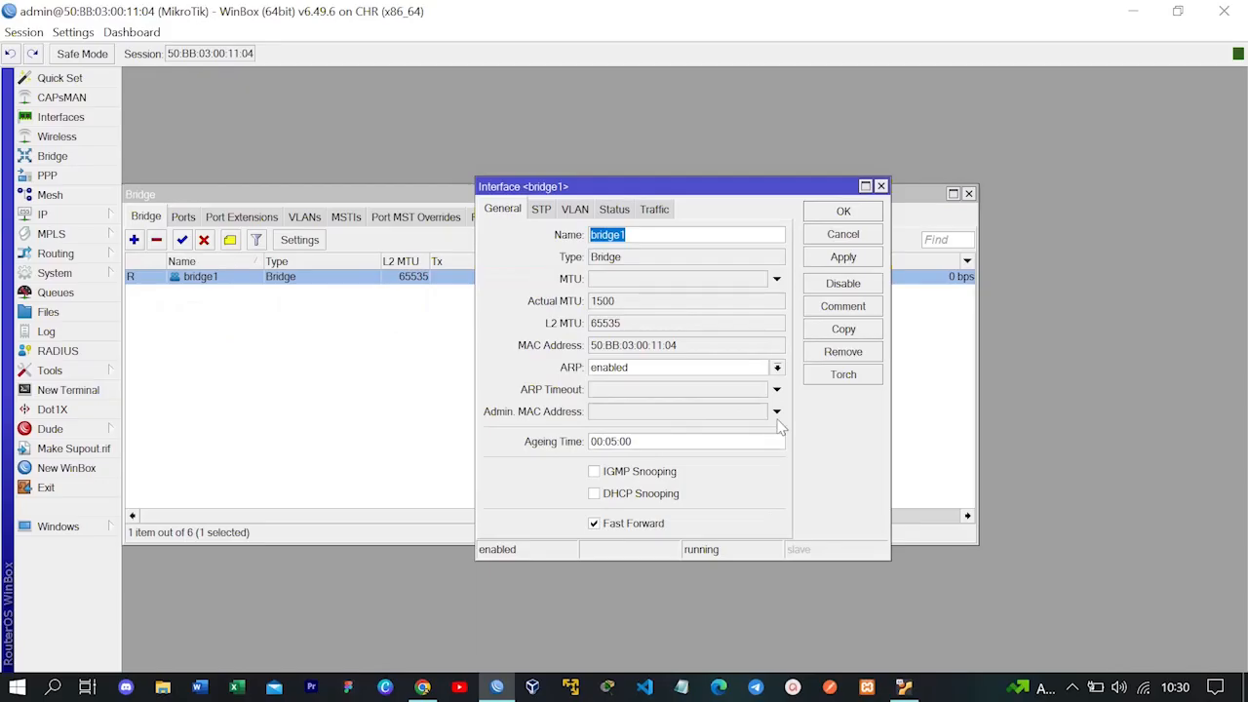
Enable DHCP Snooping and Add DHCP Option 82 on bridge1 and apply the settings
{"action": "left_click_drag", "start_coordinate": [756, 561], "coordinate": [741, 640]}
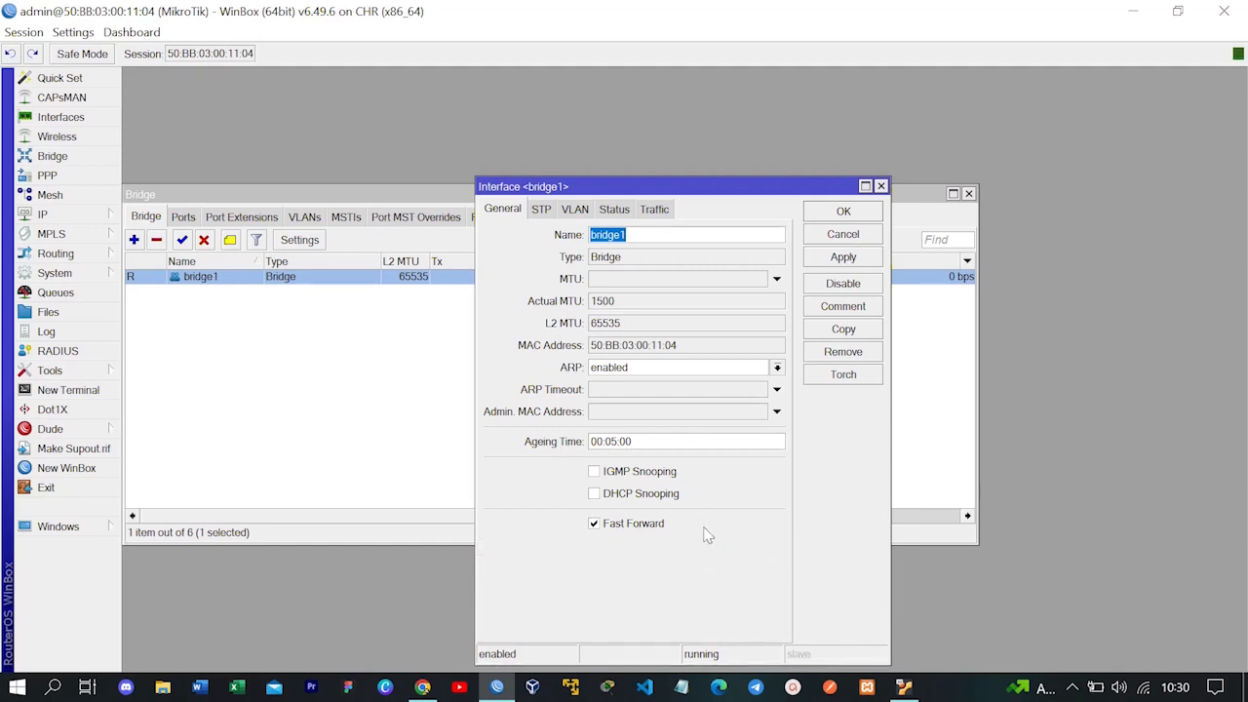
{"action": "left_click", "coordinate": [672, 498]}
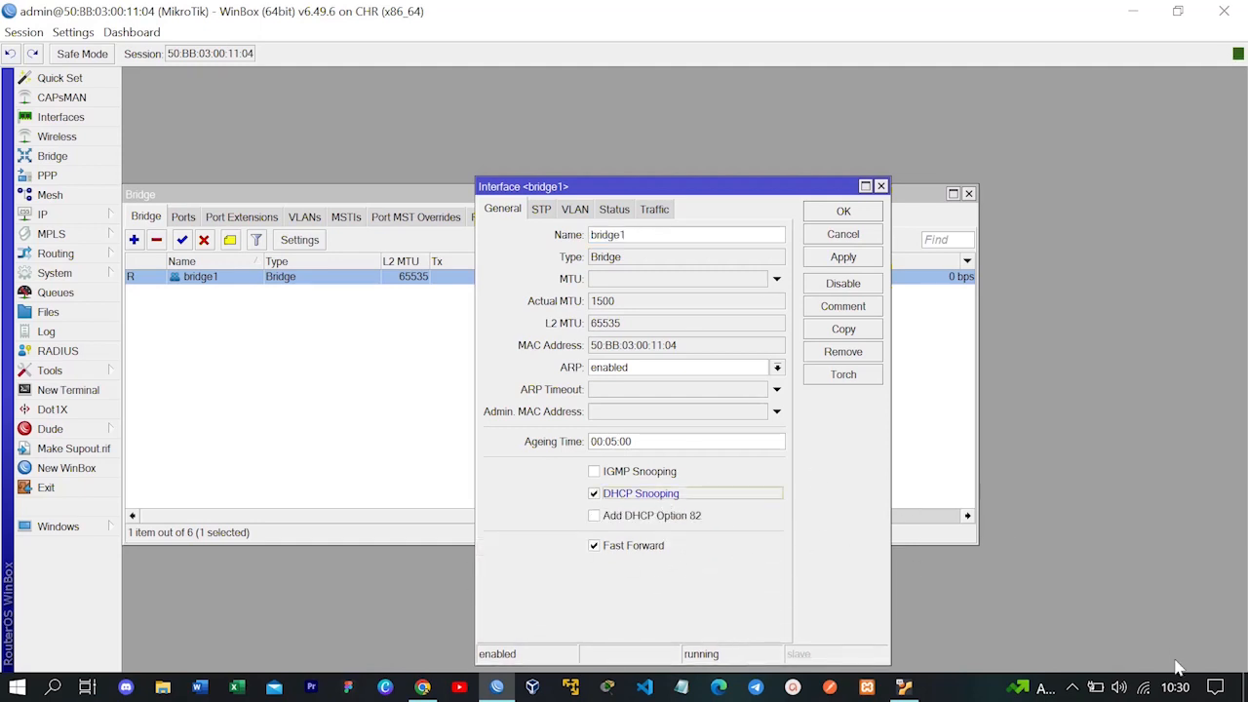
{"action": "left_click", "coordinate": [598, 518]}
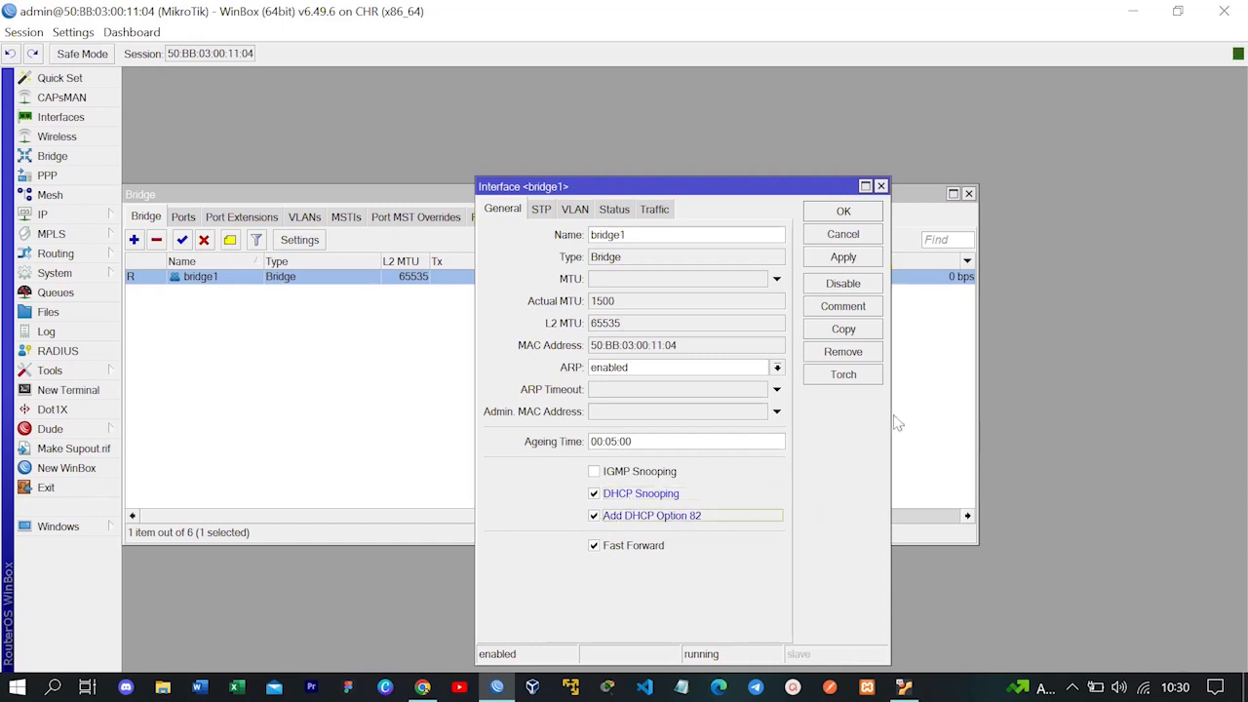
{"action": "left_click", "coordinate": [842, 259]}
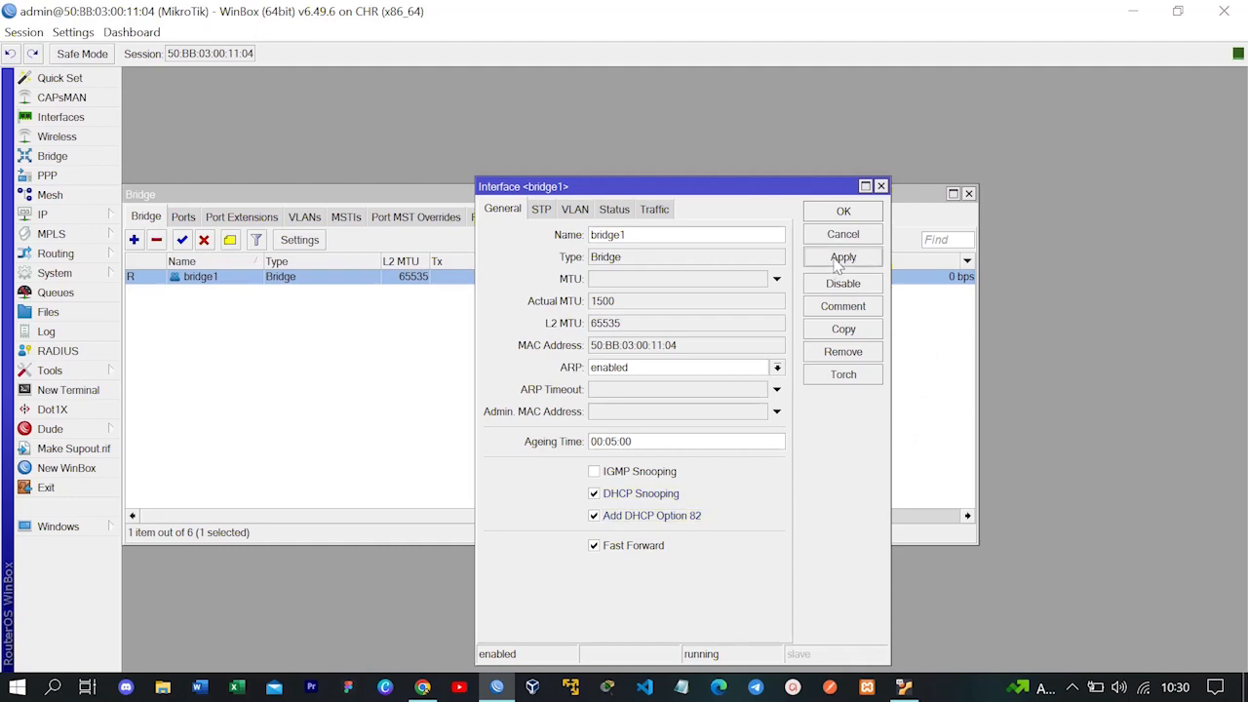
{"action": "left_click", "coordinate": [843, 213]}
{"action": "left_click", "coordinate": [496, 380]}
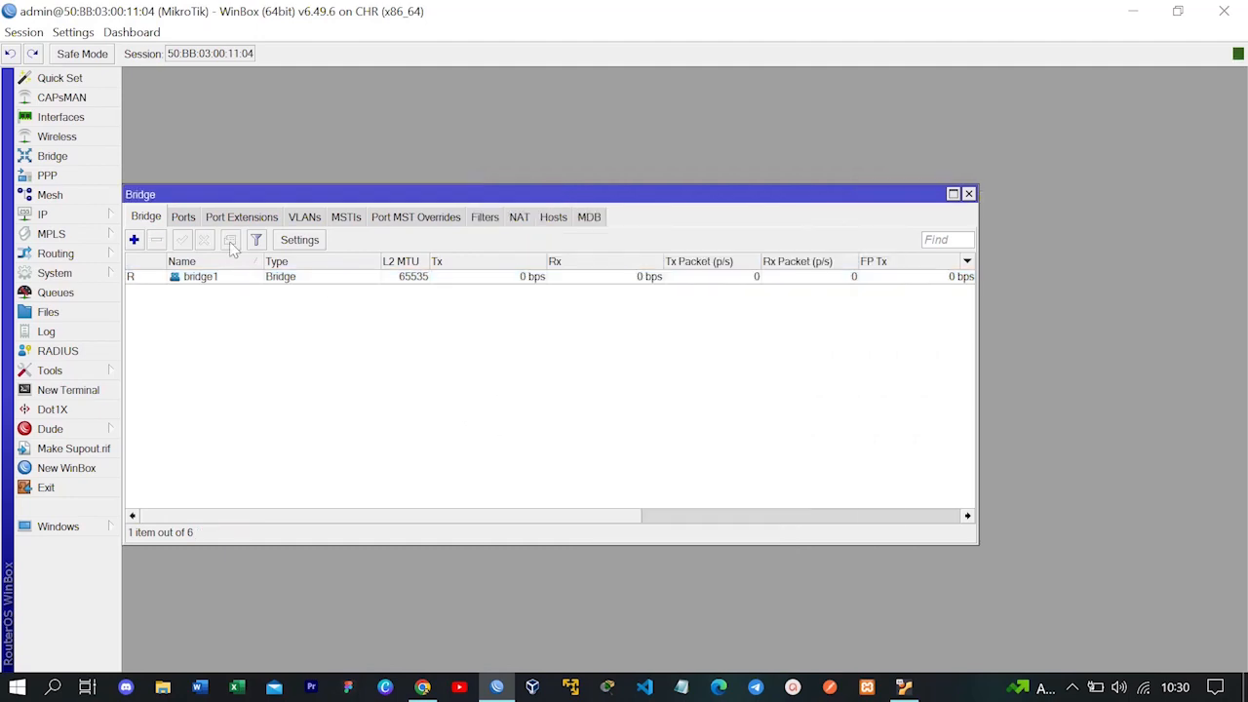
Show the bridge's ports and reconnect to the switch 50:BB:03:00:11:04 from the neighbor list
{"action": "left_click", "coordinate": [184, 217]}
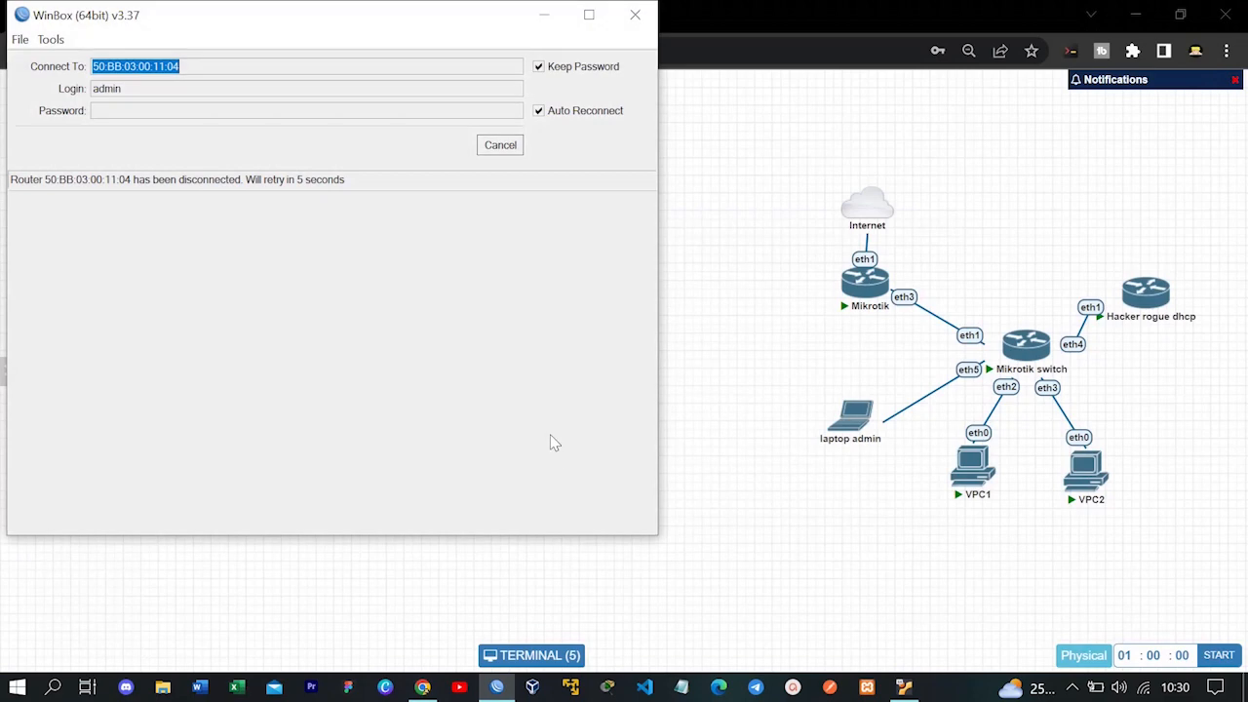
{"action": "left_click", "coordinate": [500, 146]}
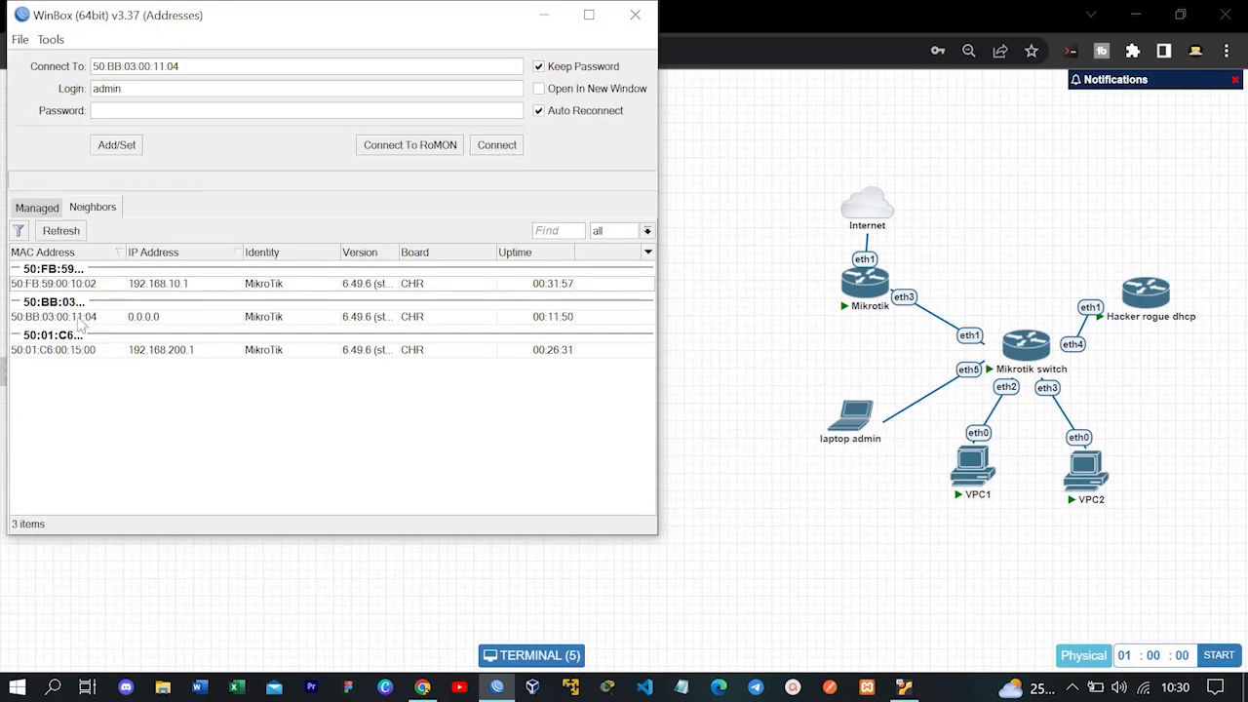
{"action": "left_click", "coordinate": [82, 318]}
{"action": "left_click", "coordinate": [495, 149]}
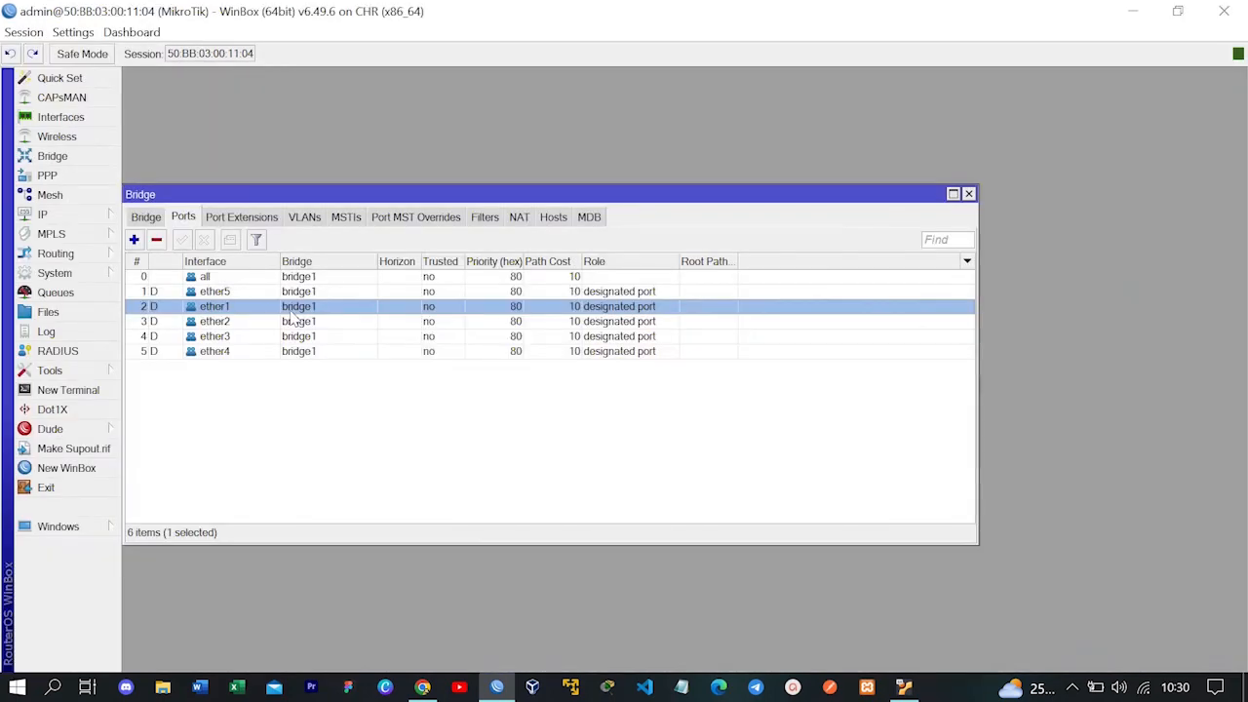
Try to add a trusted bridge port for ether1 on bridge1 by copying its dynamic entry
{"action": "double_click", "coordinate": [304, 306]}
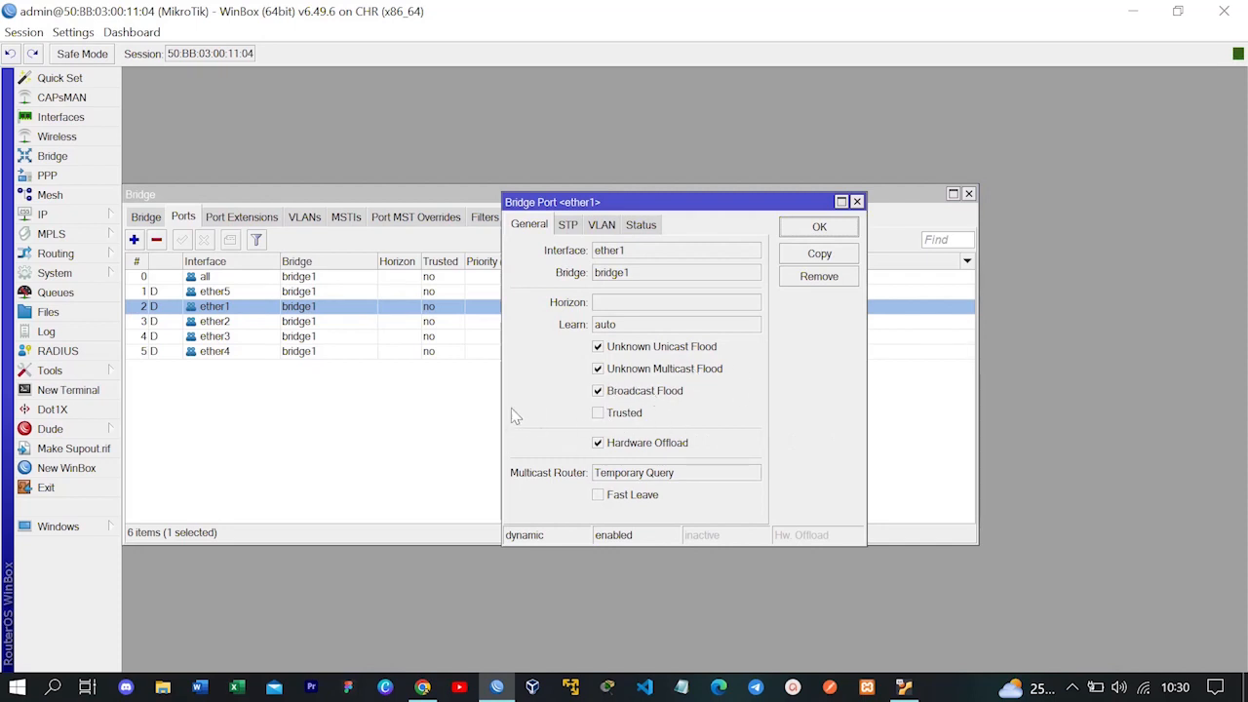
{"action": "left_click", "coordinate": [811, 255]}
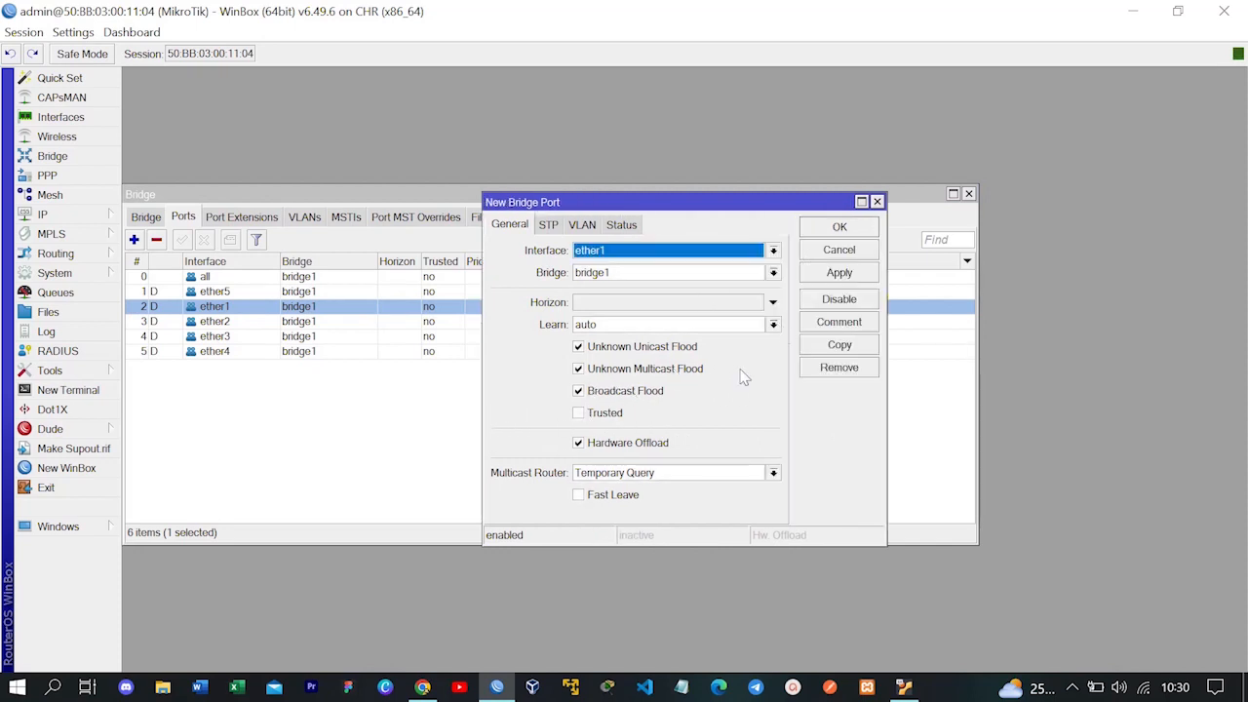
{"action": "left_click", "coordinate": [595, 414]}
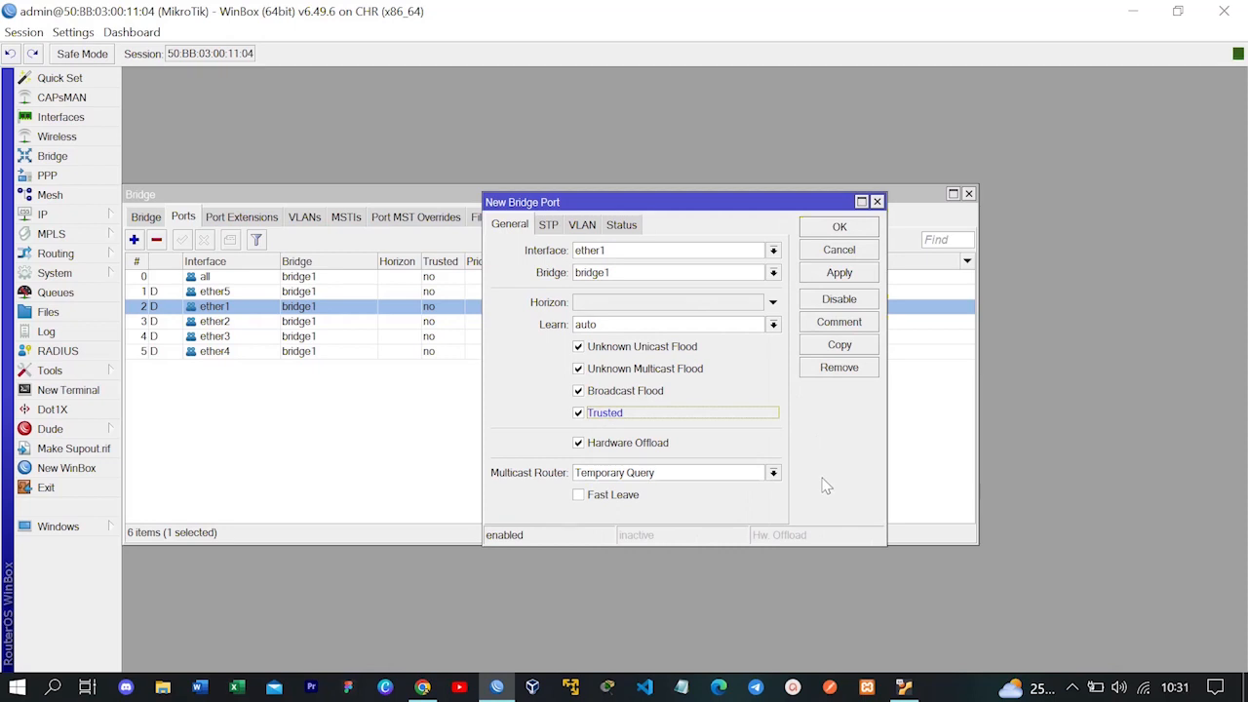
{"action": "left_click", "coordinate": [840, 274]}
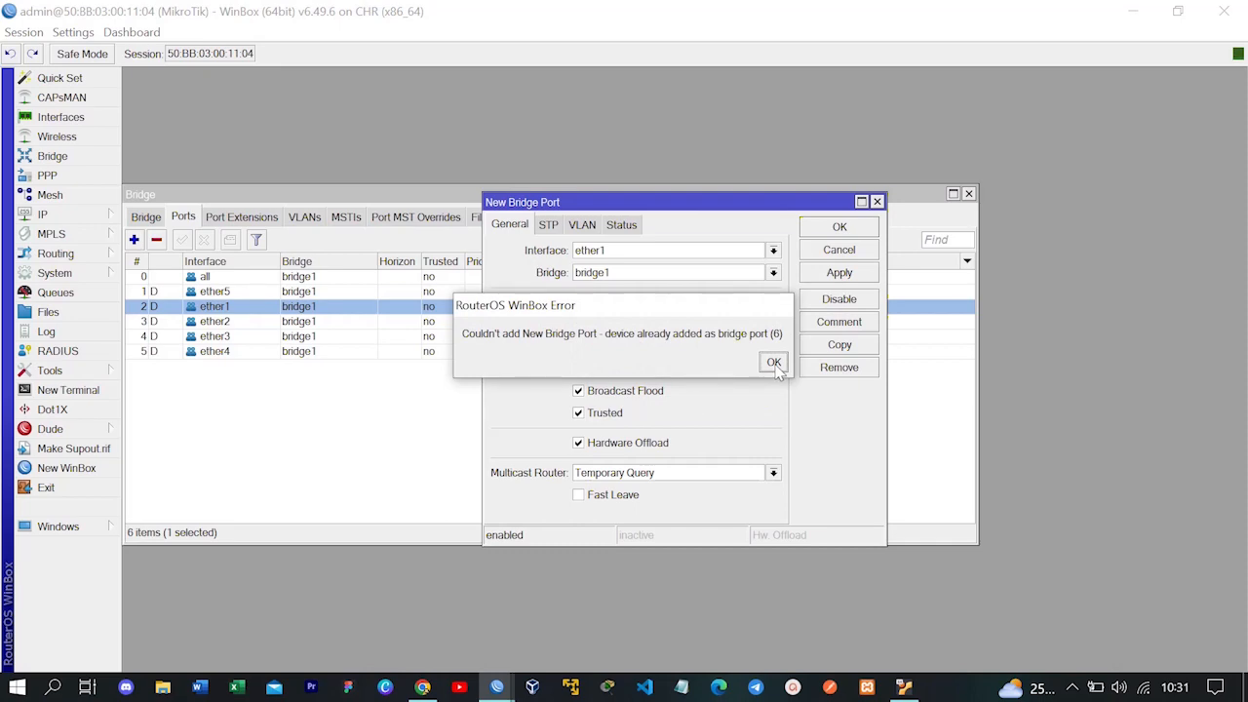
{"action": "left_click", "coordinate": [773, 363]}
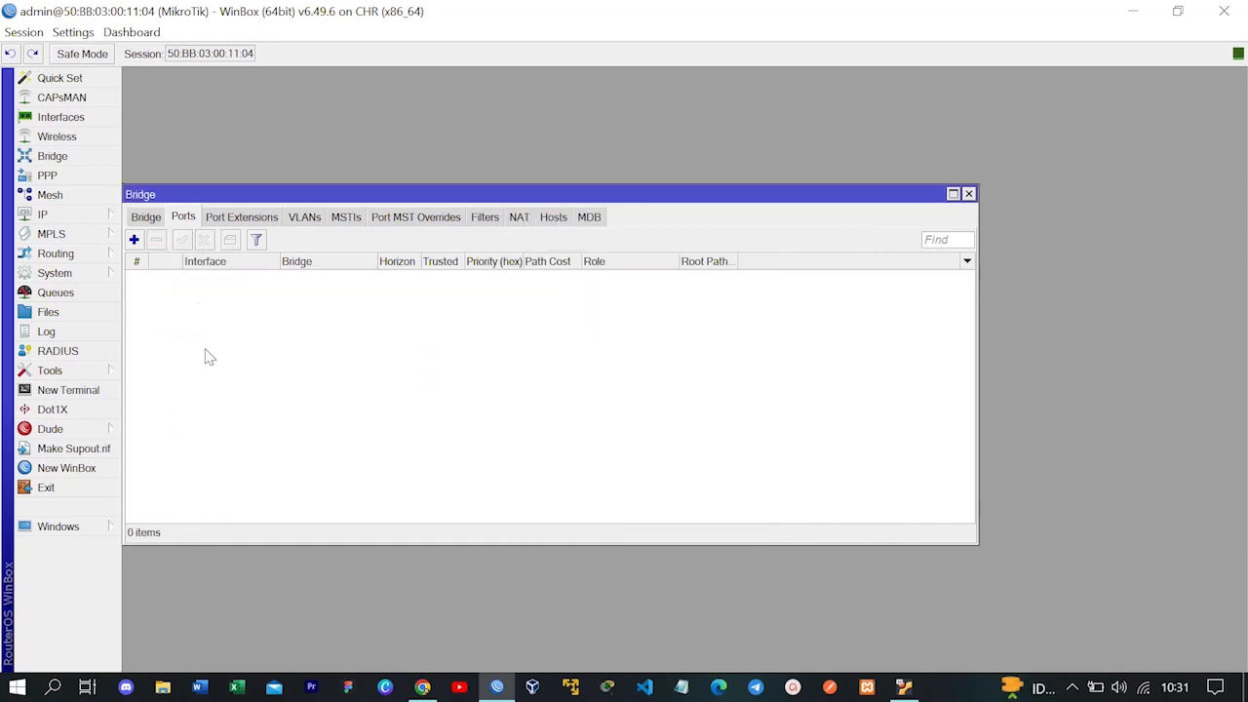
Add ether1 to bridge1 as a new bridge port with Trusted enabled
{"action": "left_click", "coordinate": [134, 239]}
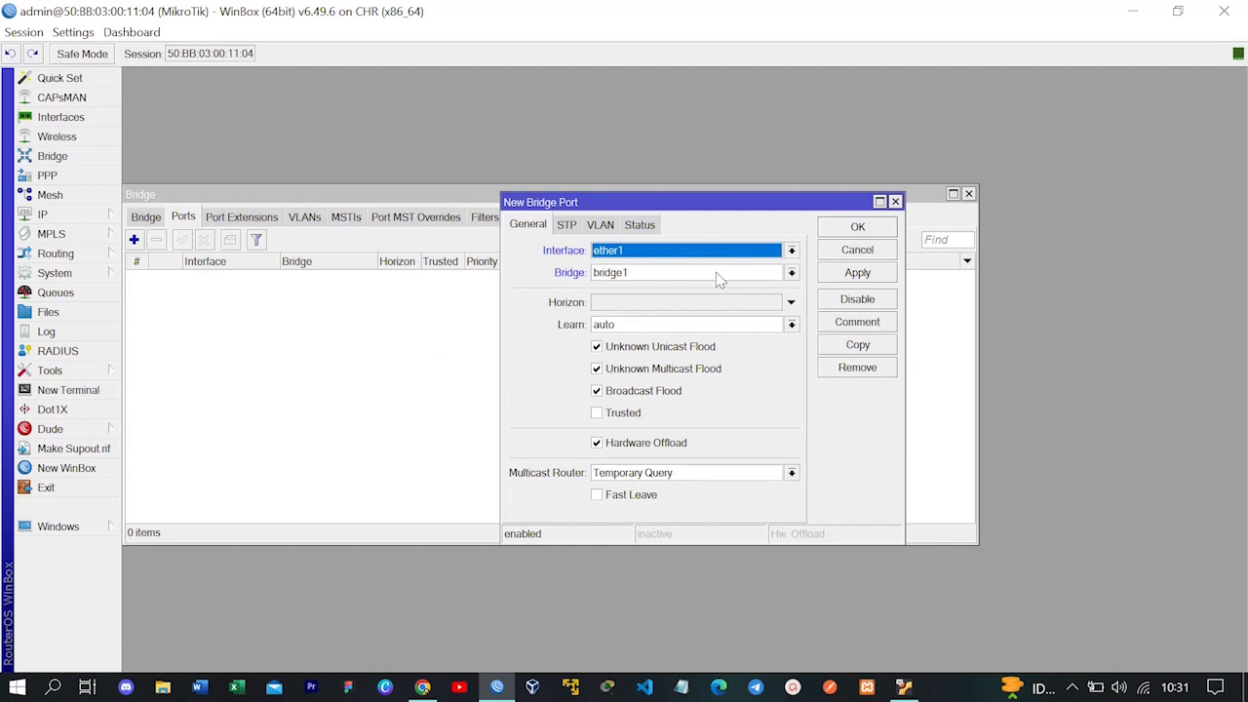
{"action": "left_click", "coordinate": [650, 415]}
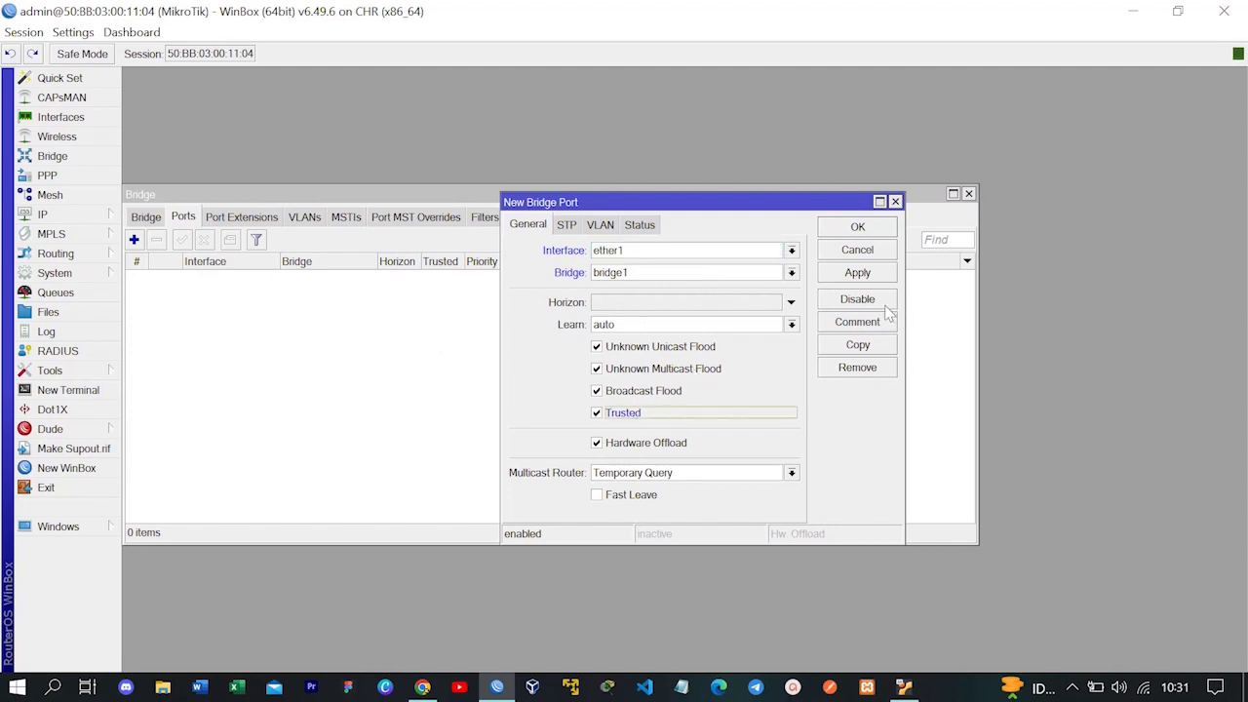
{"action": "left_click", "coordinate": [862, 275]}
{"action": "left_click", "coordinate": [854, 228]}
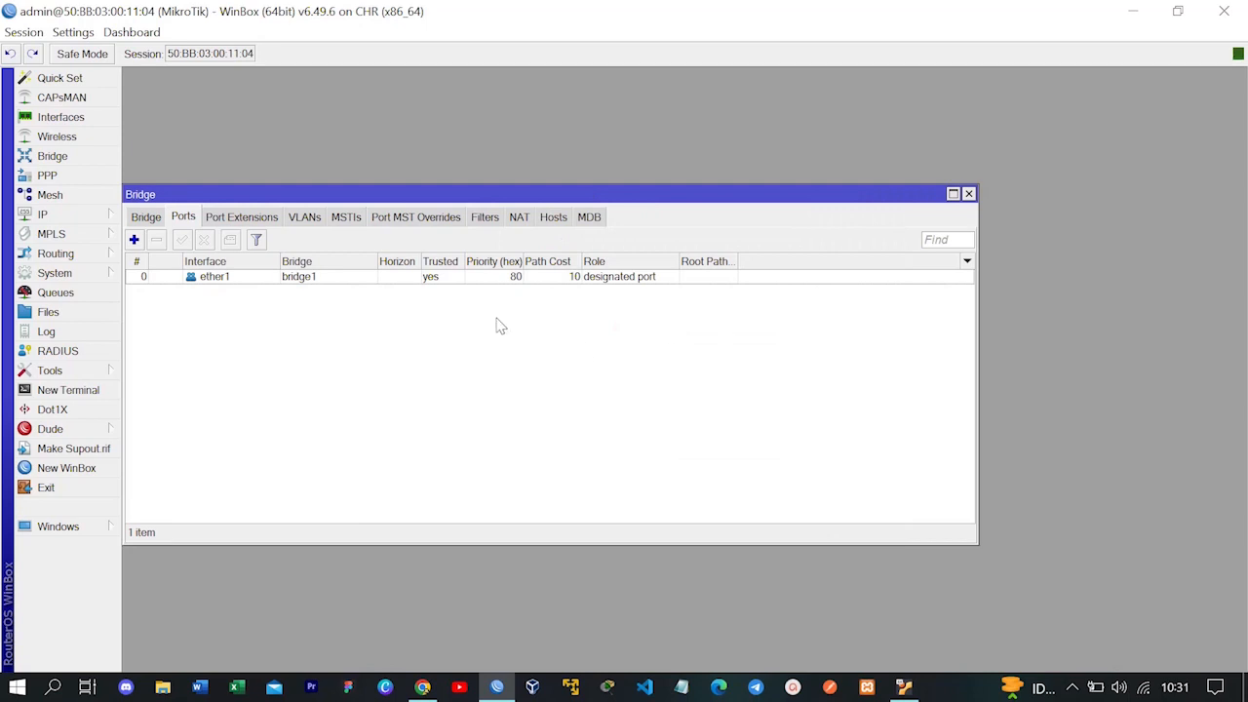
Add ether2 and ether3 to bridge1 as bridge ports without the Trusted option
{"action": "left_click", "coordinate": [135, 242]}
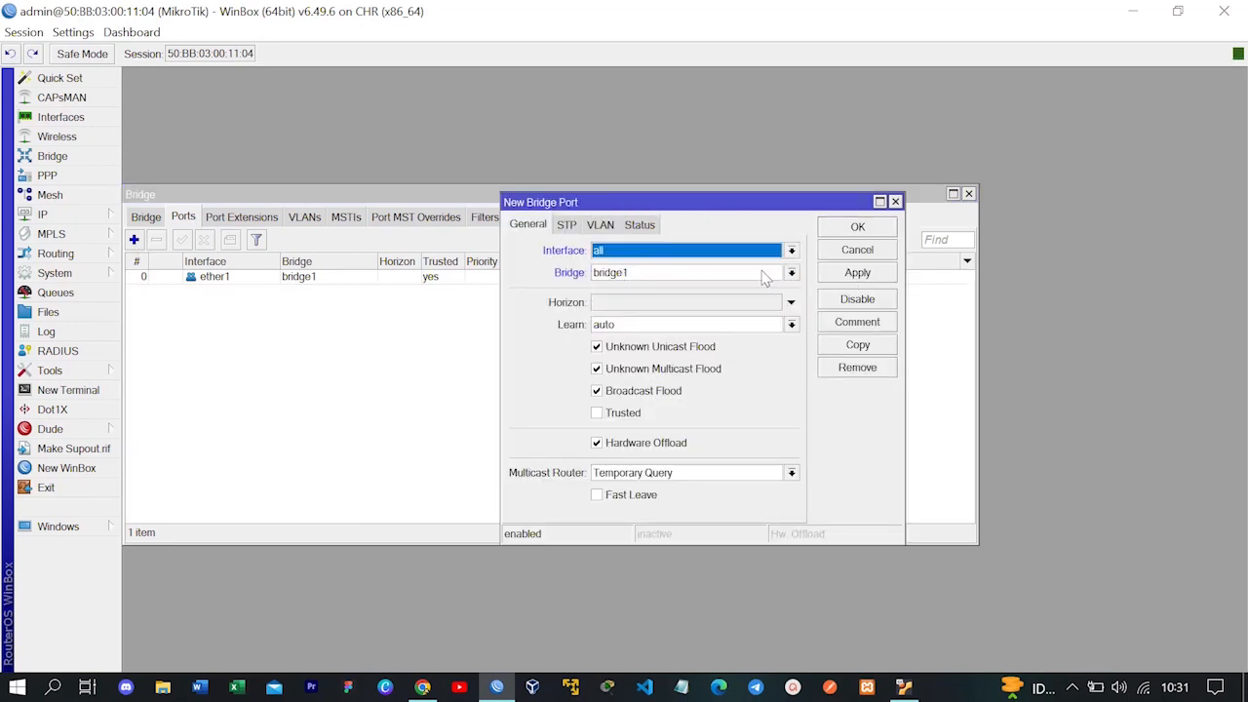
{"action": "left_click", "coordinate": [790, 250]}
{"action": "left_click", "coordinate": [683, 310]}
{"action": "left_click", "coordinate": [857, 227]}
{"action": "left_click", "coordinate": [134, 239]}
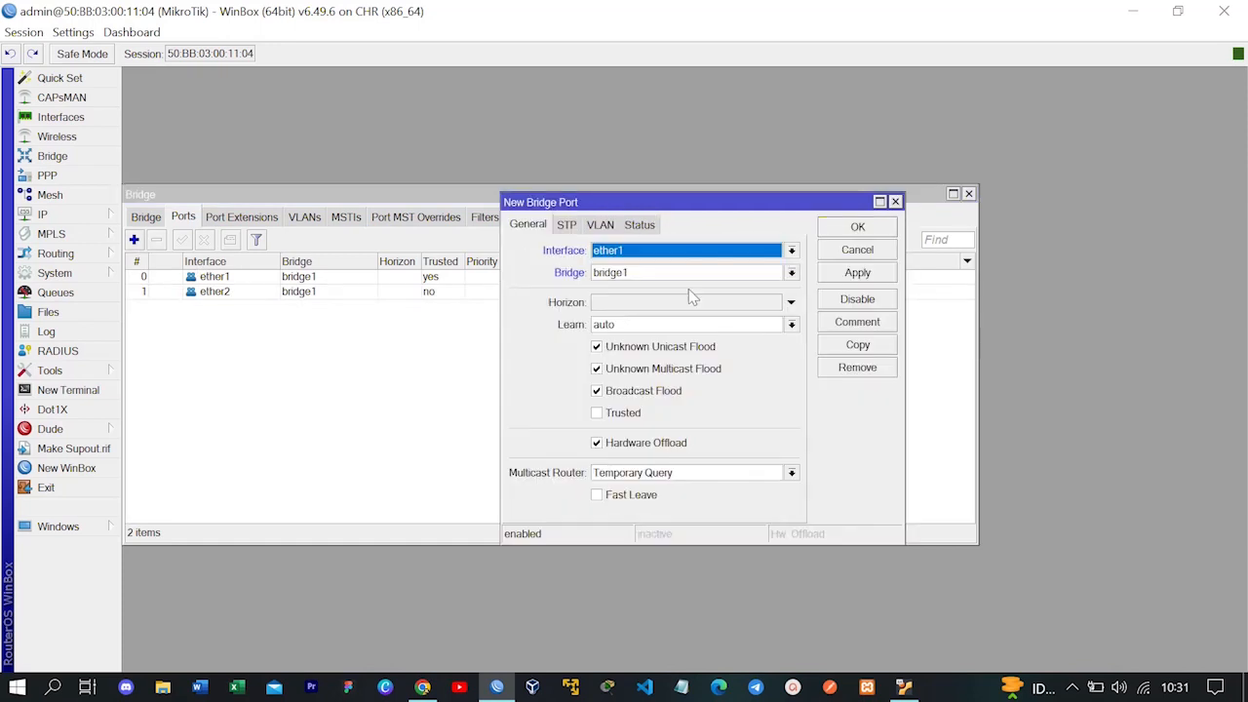
{"action": "left_click", "coordinate": [791, 251]}
{"action": "left_click", "coordinate": [719, 322]}
{"action": "left_click", "coordinate": [857, 273]}
{"action": "left_click", "coordinate": [858, 227]}
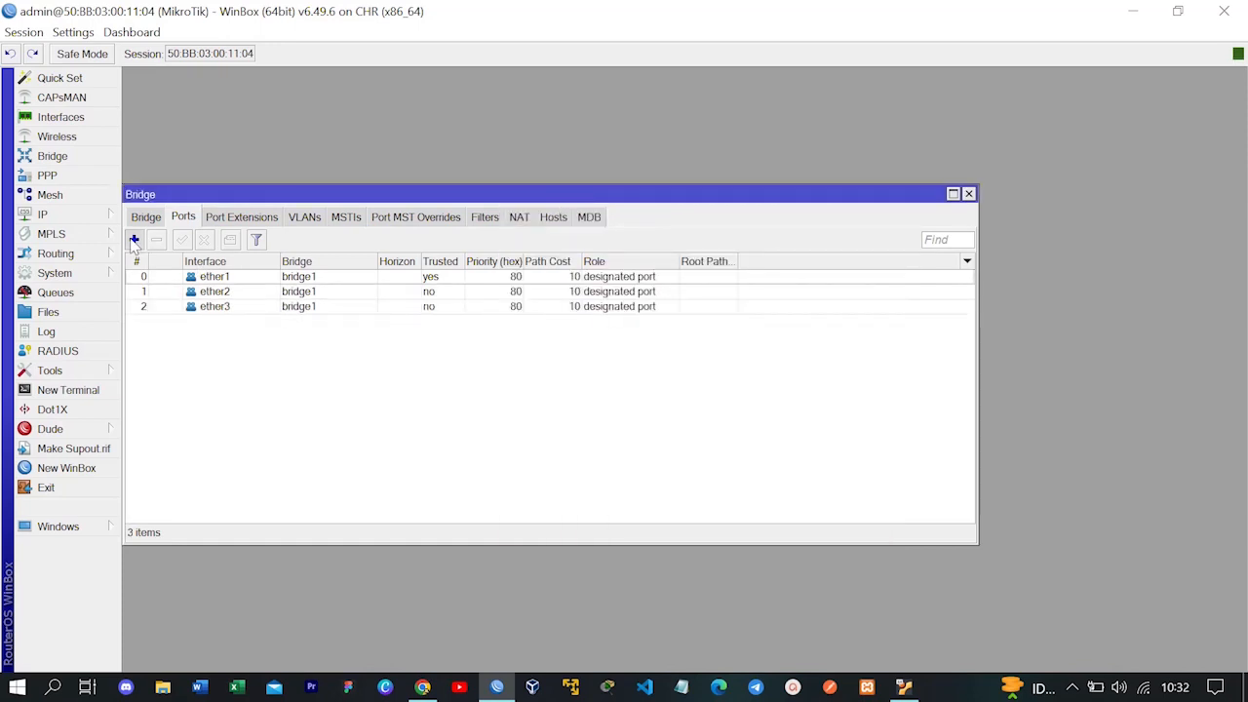
Add ether4 and ether5 to bridge1 as bridge ports without the Trusted option
{"action": "left_click", "coordinate": [134, 239]}
{"action": "left_click", "coordinate": [791, 250]}
{"action": "left_click", "coordinate": [683, 329]}
{"action": "left_click", "coordinate": [857, 226]}
{"action": "left_click", "coordinate": [134, 239]}
{"action": "left_click", "coordinate": [791, 250]}
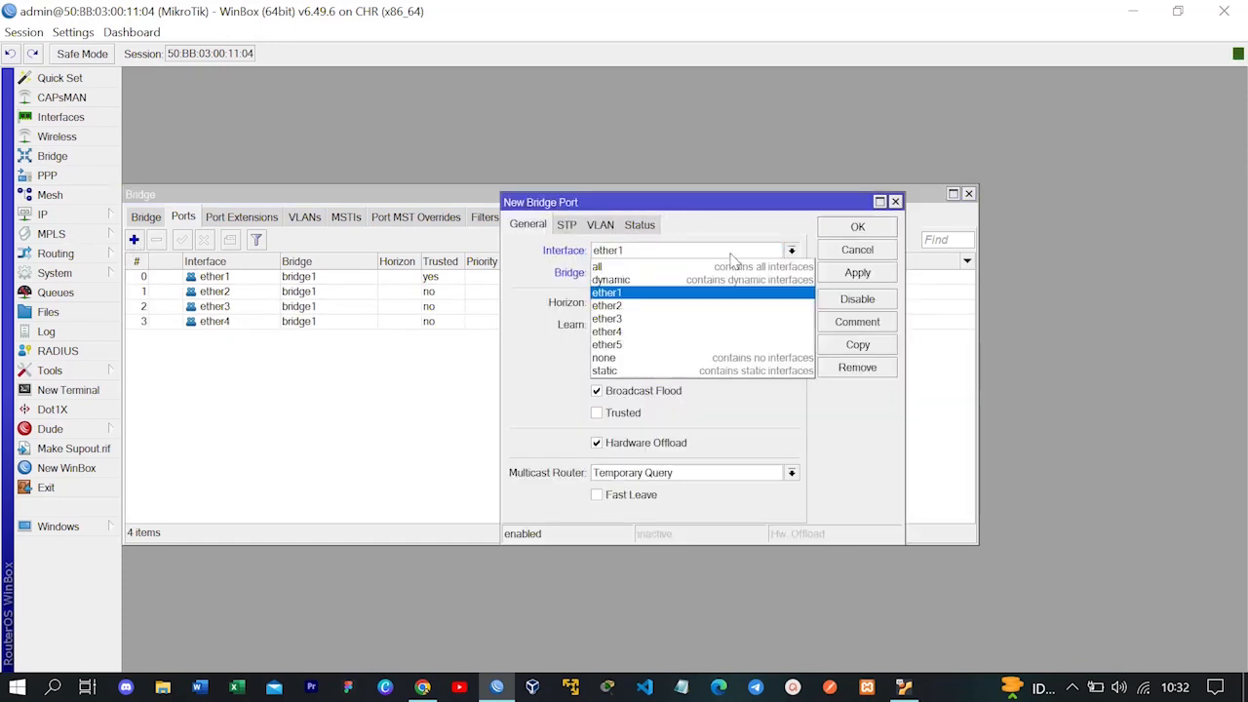
{"action": "left_click", "coordinate": [683, 361]}
{"action": "left_click", "coordinate": [858, 227]}
Check the status of the bridge's two DHCP filter rules and return to the bridge port list
{"action": "left_click", "coordinate": [485, 216]}
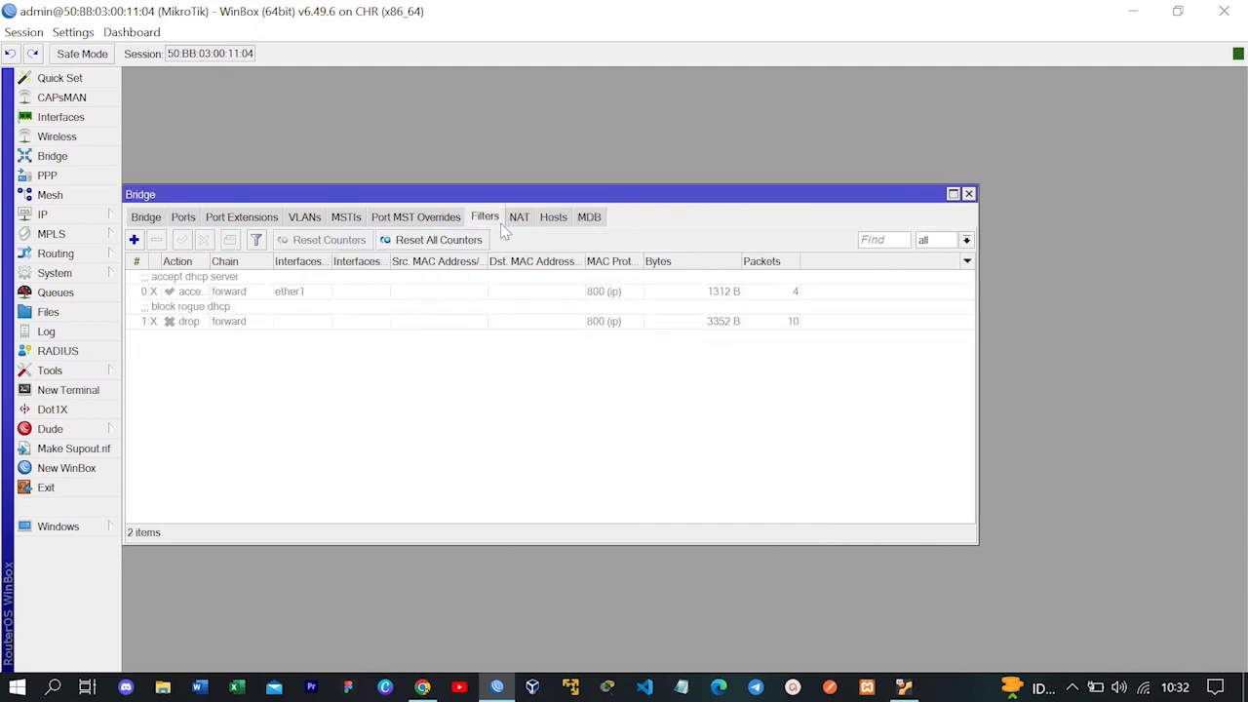
{"action": "left_click", "coordinate": [359, 321]}
{"action": "left_click", "coordinate": [361, 353]}
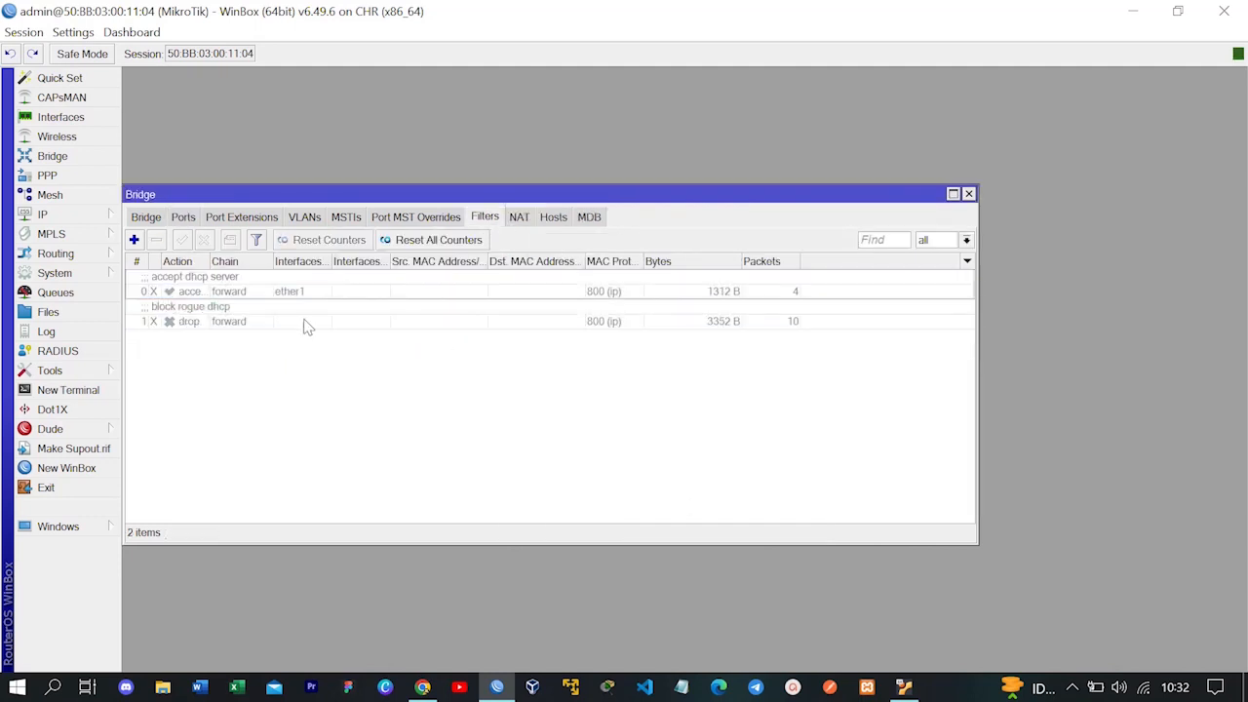
{"action": "left_click", "coordinate": [184, 217]}
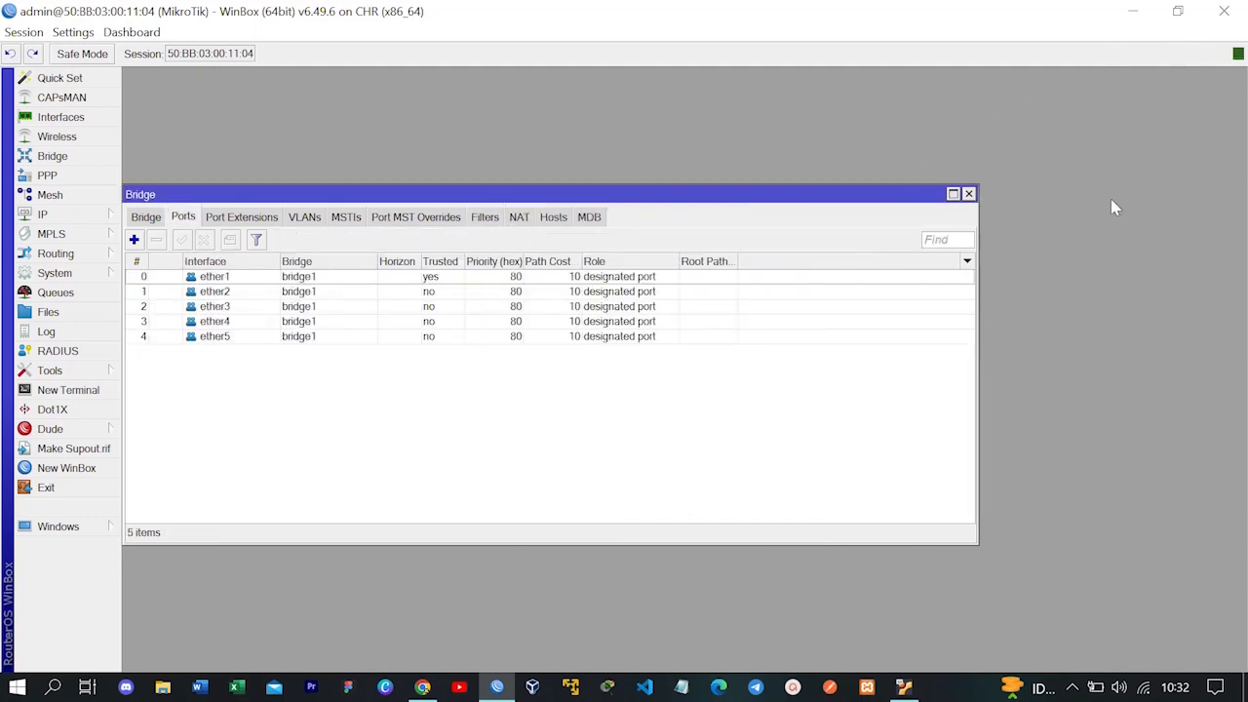
{"action": "right_click", "coordinate": [649, 390]}
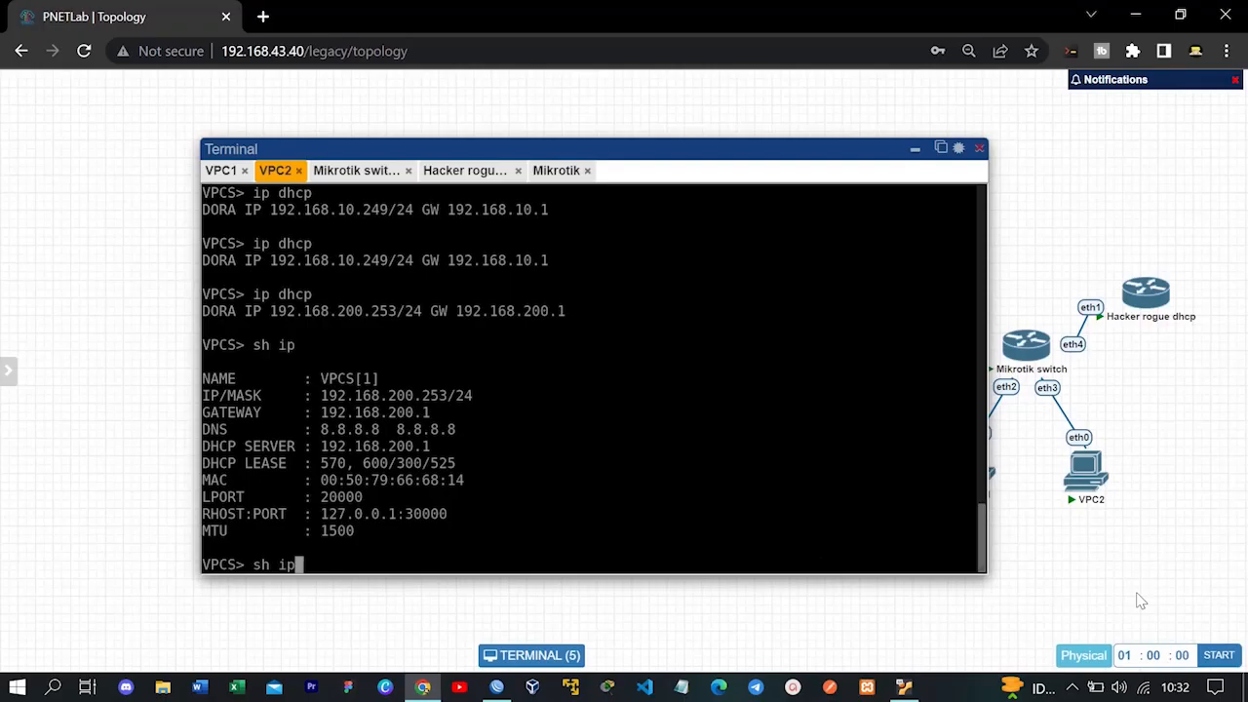
Switch to PNETLab, request a new address on VPC2 with ip dhcp, and open VPC1's console
{"action": "key", "text": "Up"}
{"action": "key", "text": "Return"}
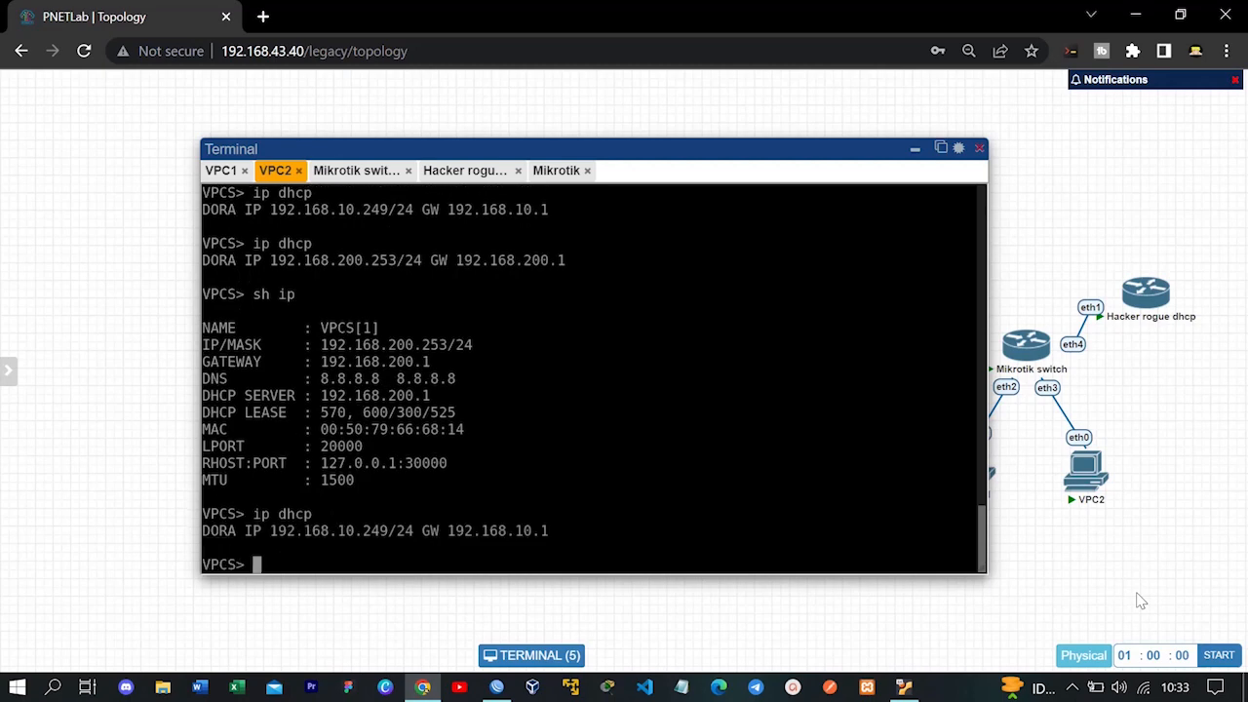
{"action": "left_click", "coordinate": [915, 151]}
{"action": "left_click", "coordinate": [963, 478]}
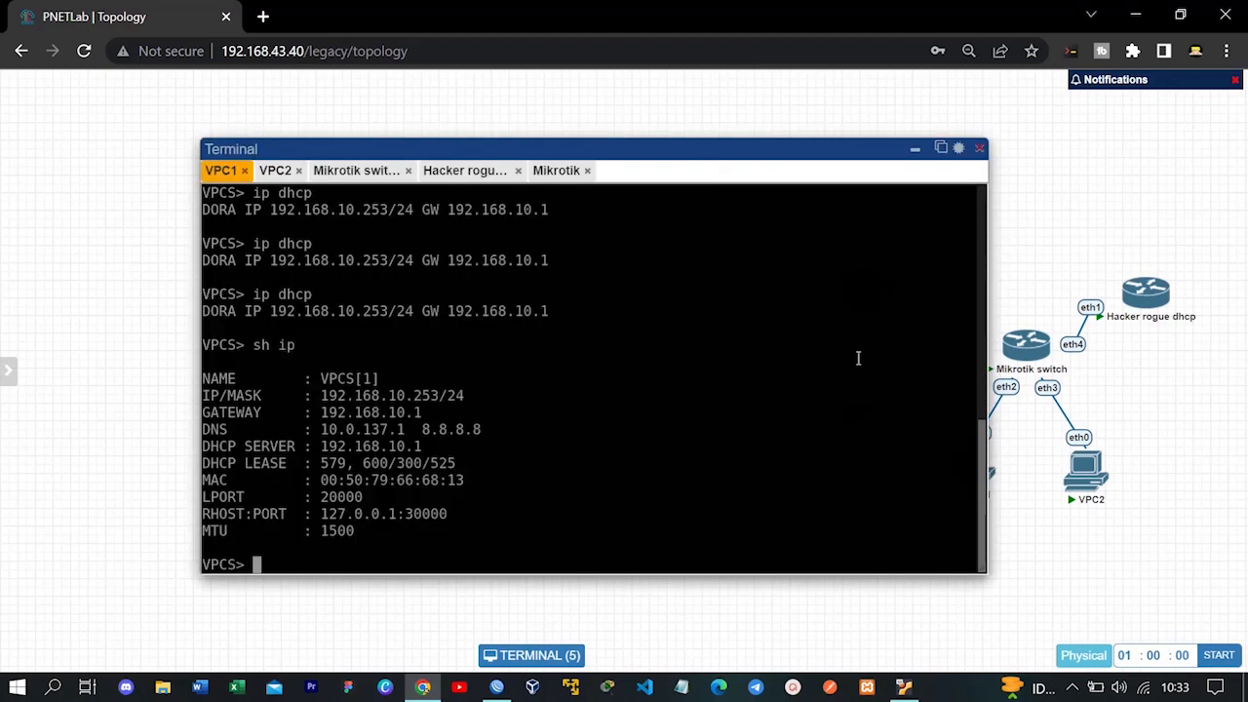
Switch back to WinBox and review the bridge's port extensions, filter rules and port list
{"action": "left_click", "coordinate": [915, 155]}
{"action": "left_click", "coordinate": [497, 686]}
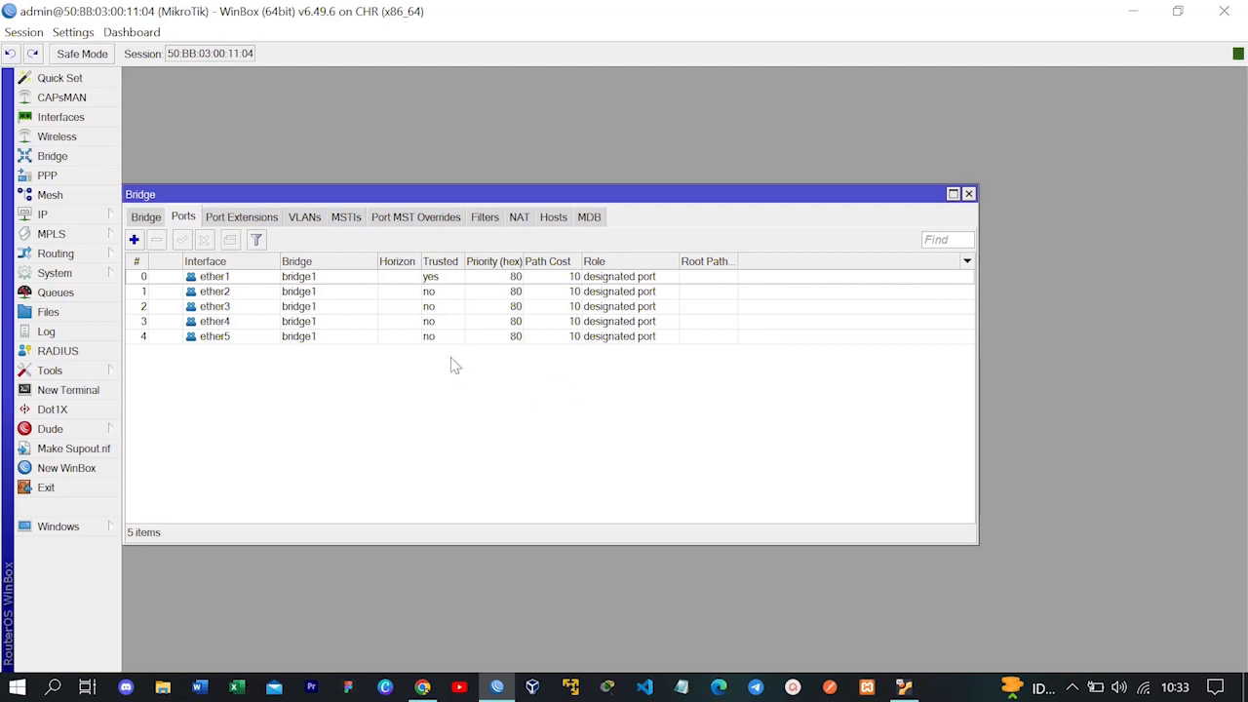
{"action": "left_click", "coordinate": [270, 222]}
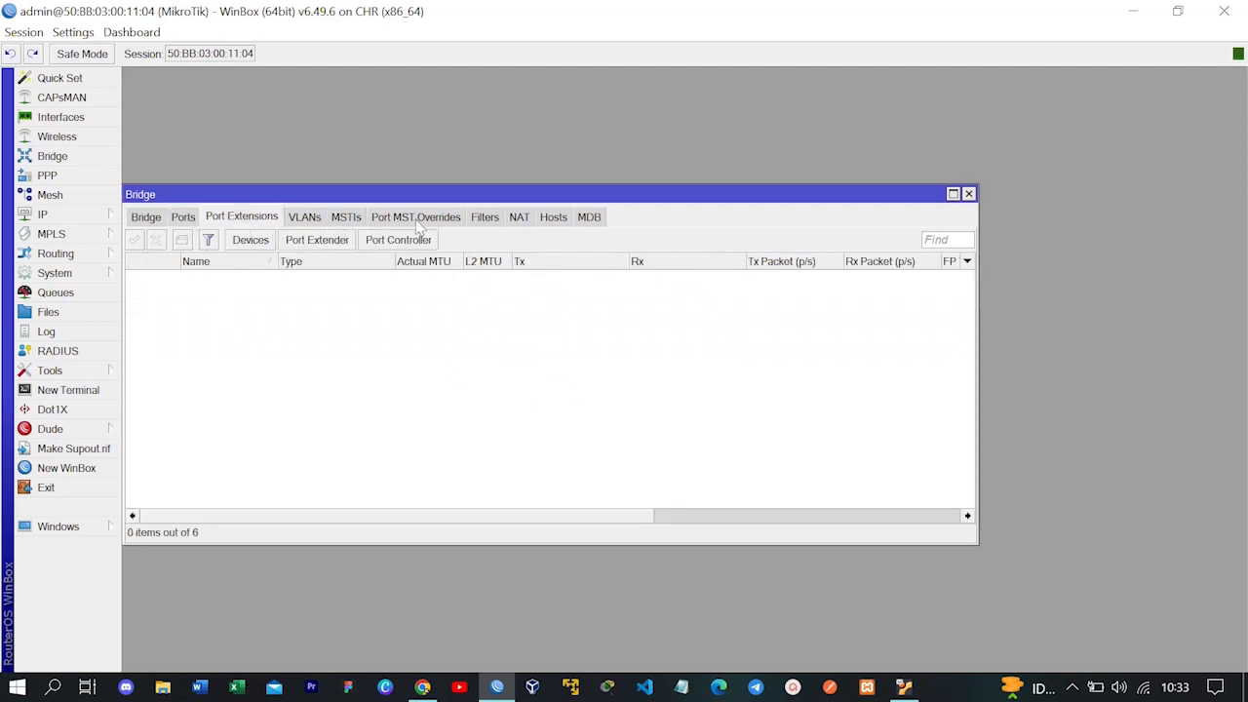
{"action": "left_click", "coordinate": [476, 218]}
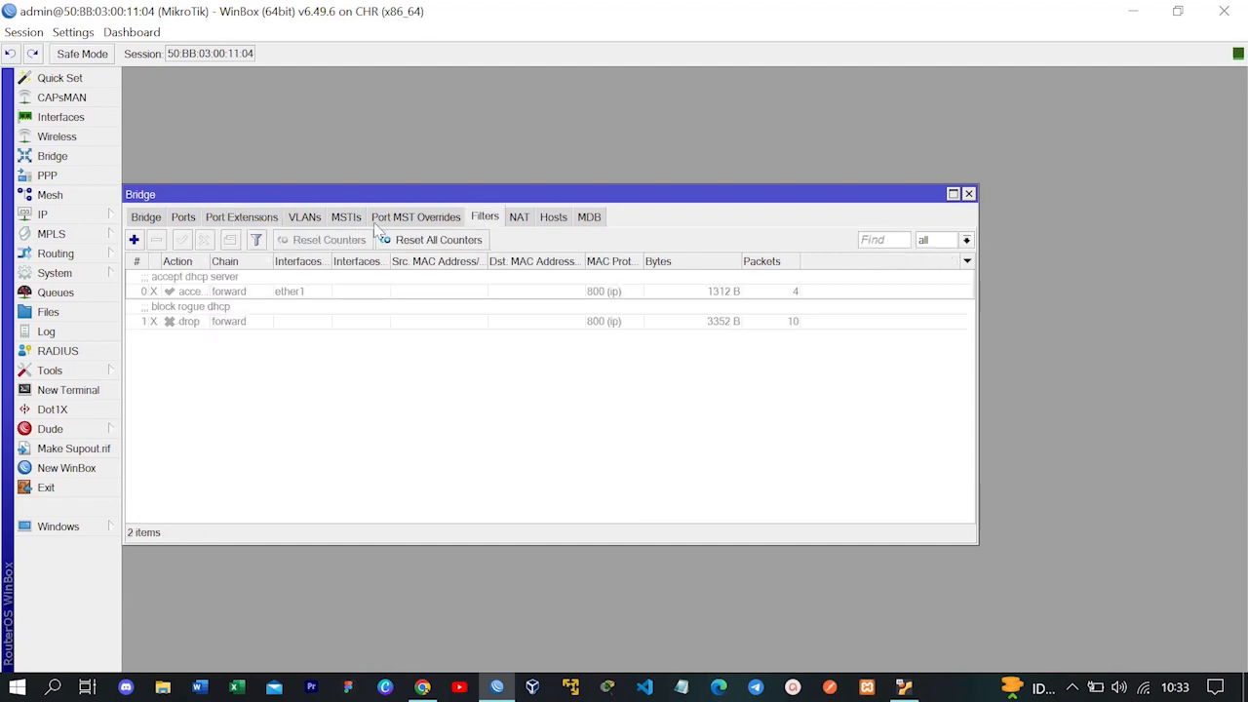
{"action": "left_click", "coordinate": [196, 221]}
Look through the columns available for the bridge port list and close the selection without changes
{"action": "right_click", "coordinate": [592, 430]}
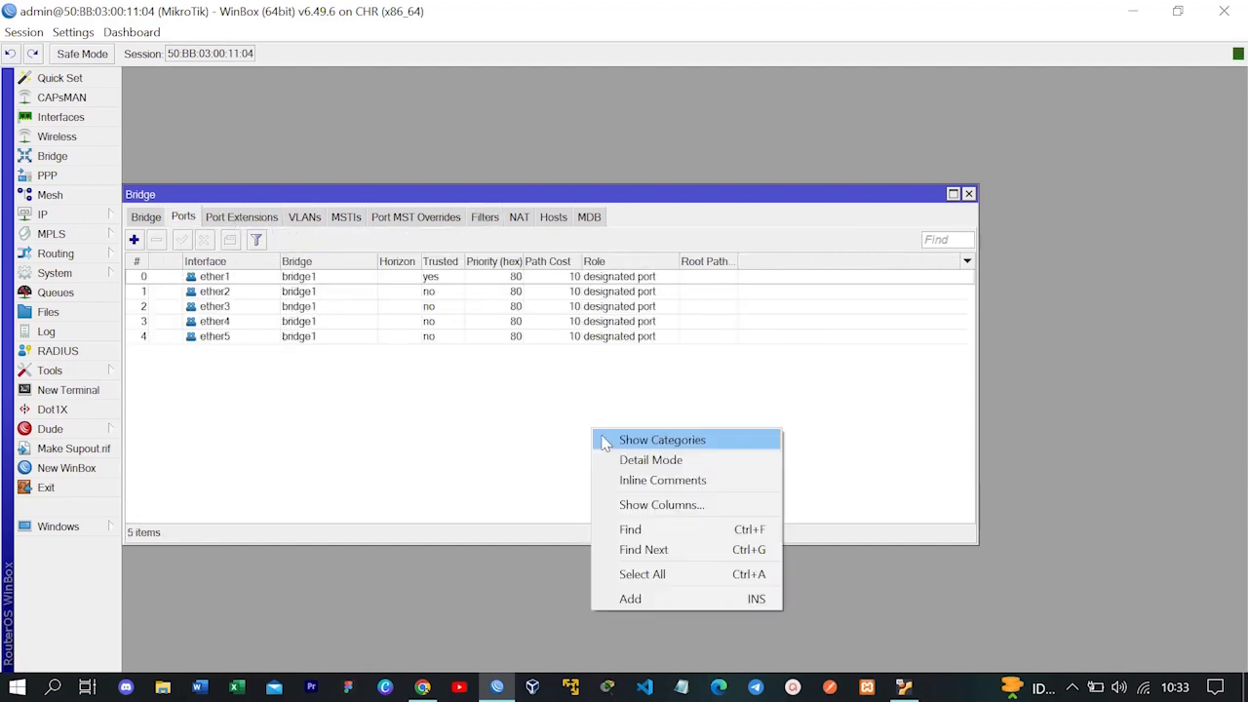
{"action": "left_click", "coordinate": [639, 504]}
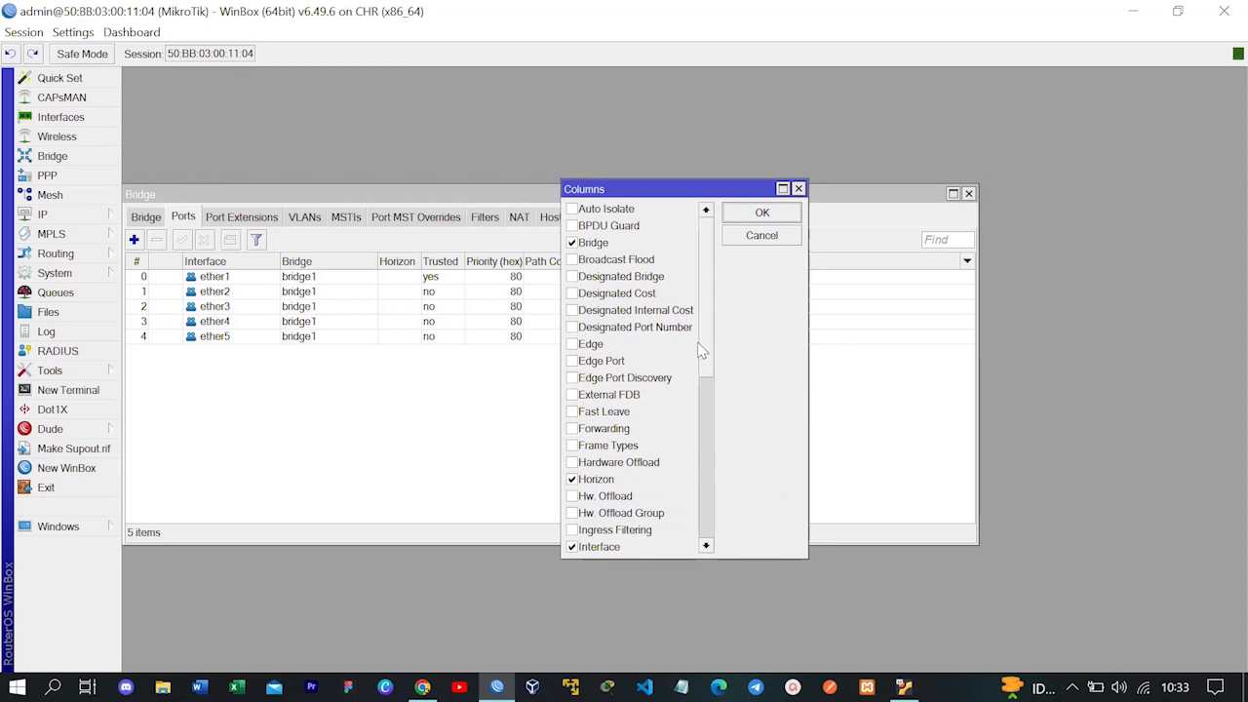
{"action": "left_click_drag", "start_coordinate": [701, 385], "coordinate": [701, 596]}
{"action": "left_click", "coordinate": [799, 189]}
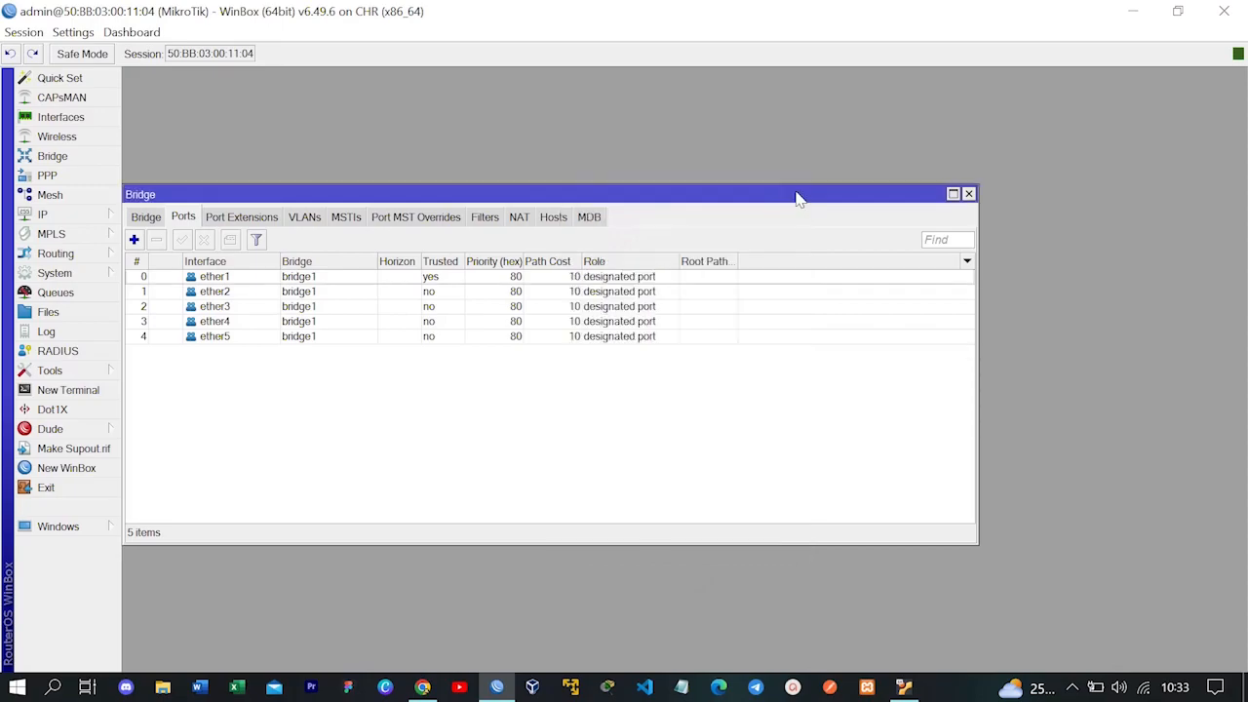